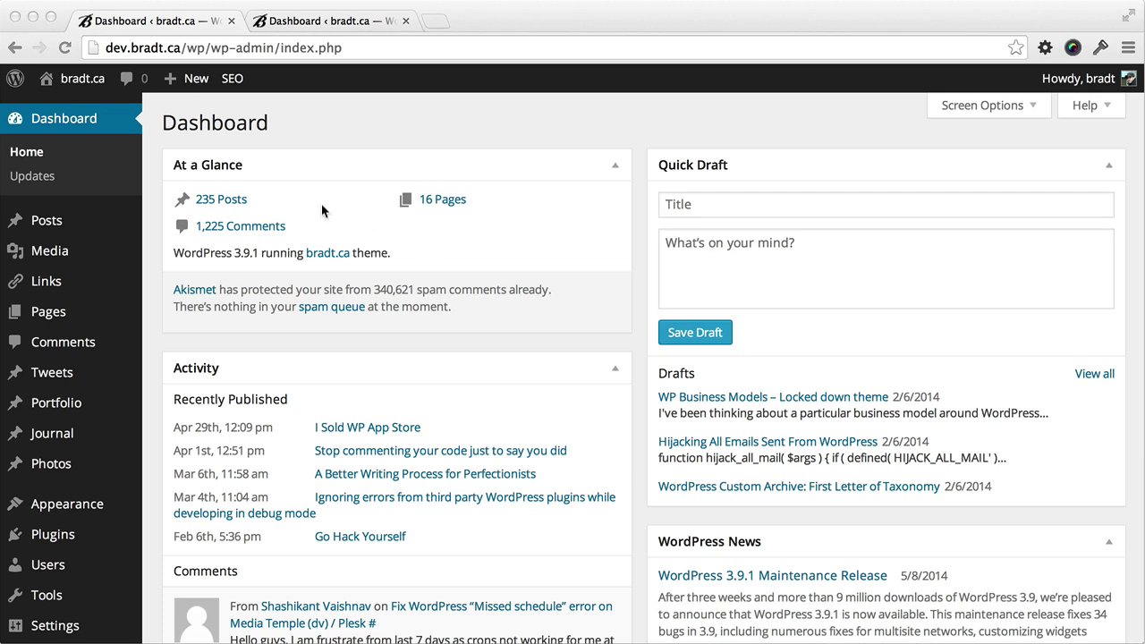
- Compare the dev and live site dashboards by switching between their browser tabs
left_click(286, 143)
mouse_move(175, 72)
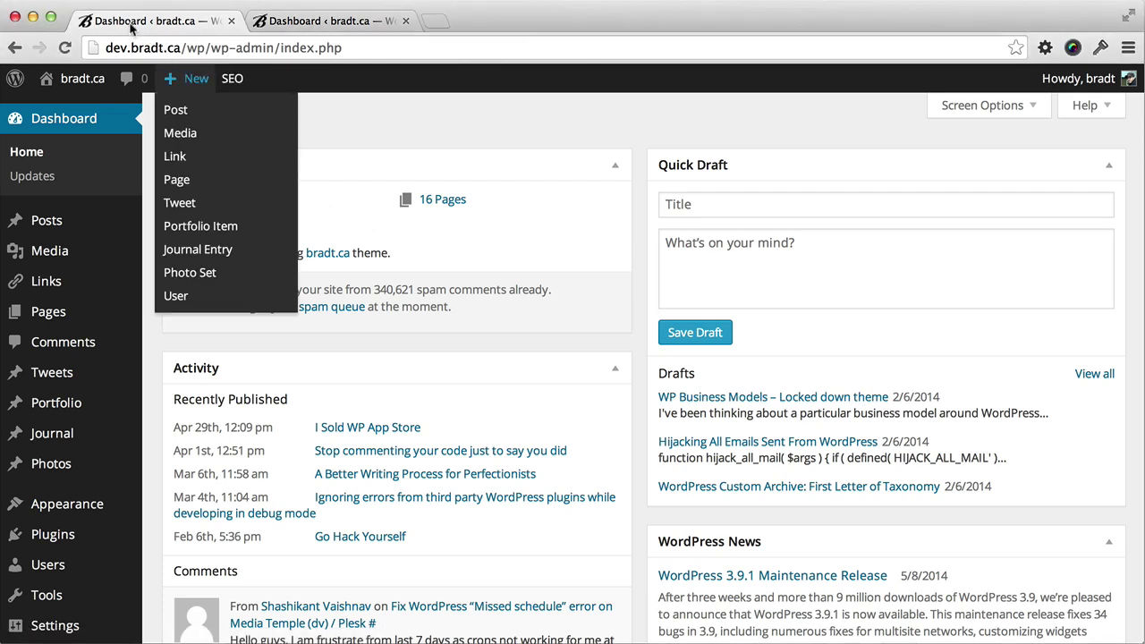
left_click(312, 23)
left_click(125, 25)
left_click(306, 25)
left_click(144, 25)
left_click(330, 21)
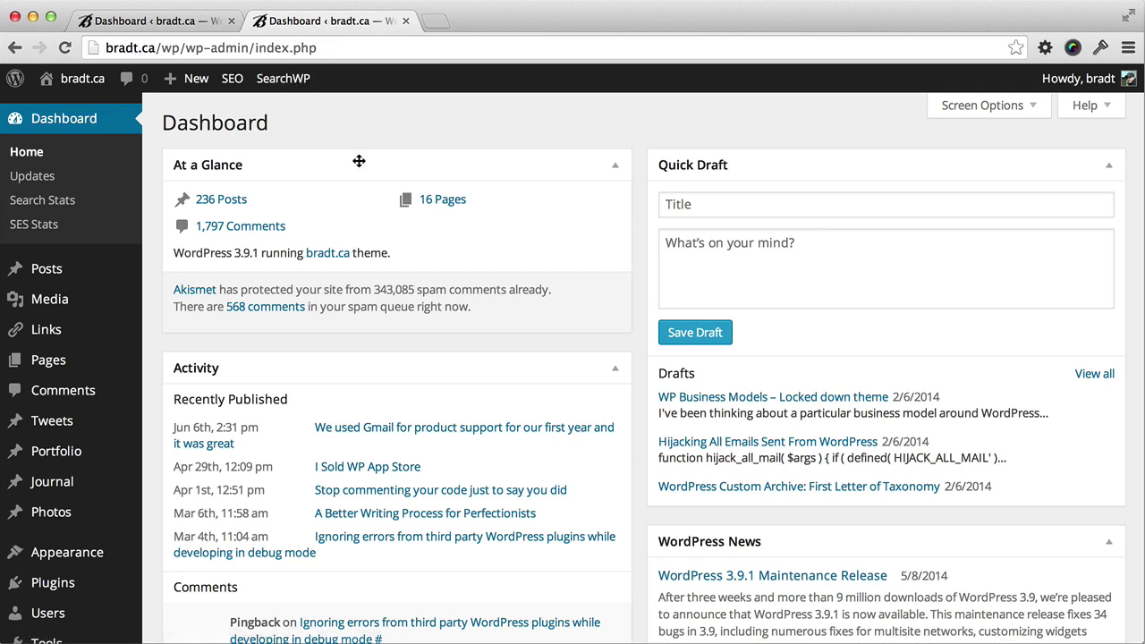
left_click(149, 24)
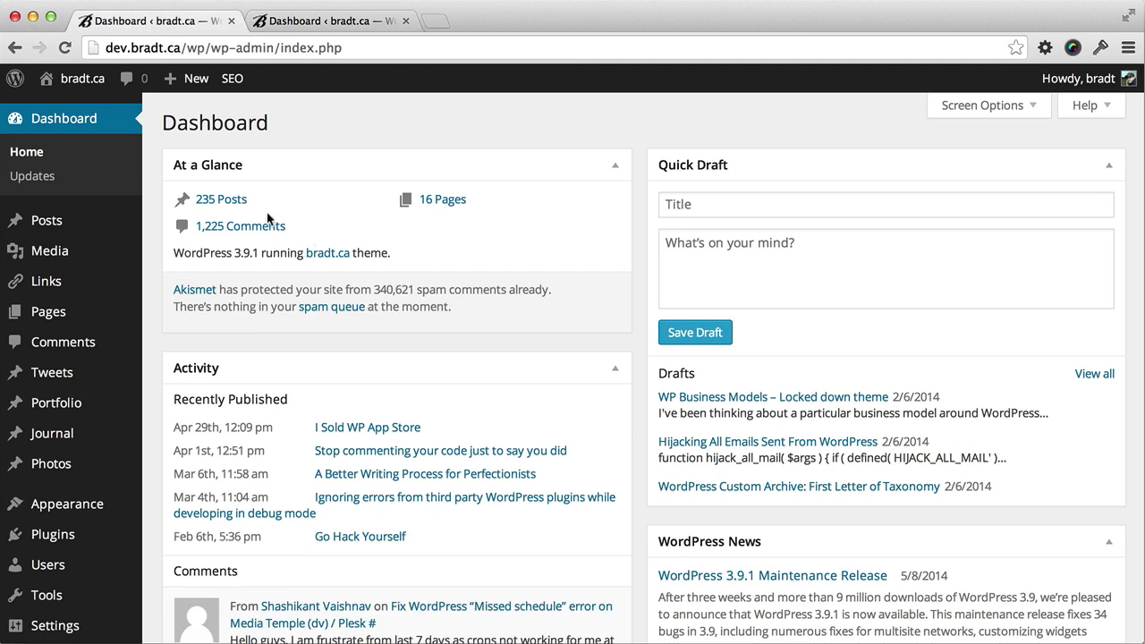
- Check the latest dev post date (Apr 29th, 12:09 pm) against the live site's dashboard
left_click_drag(176, 427, 249, 426)
left_click(195, 429)
left_click(333, 23)
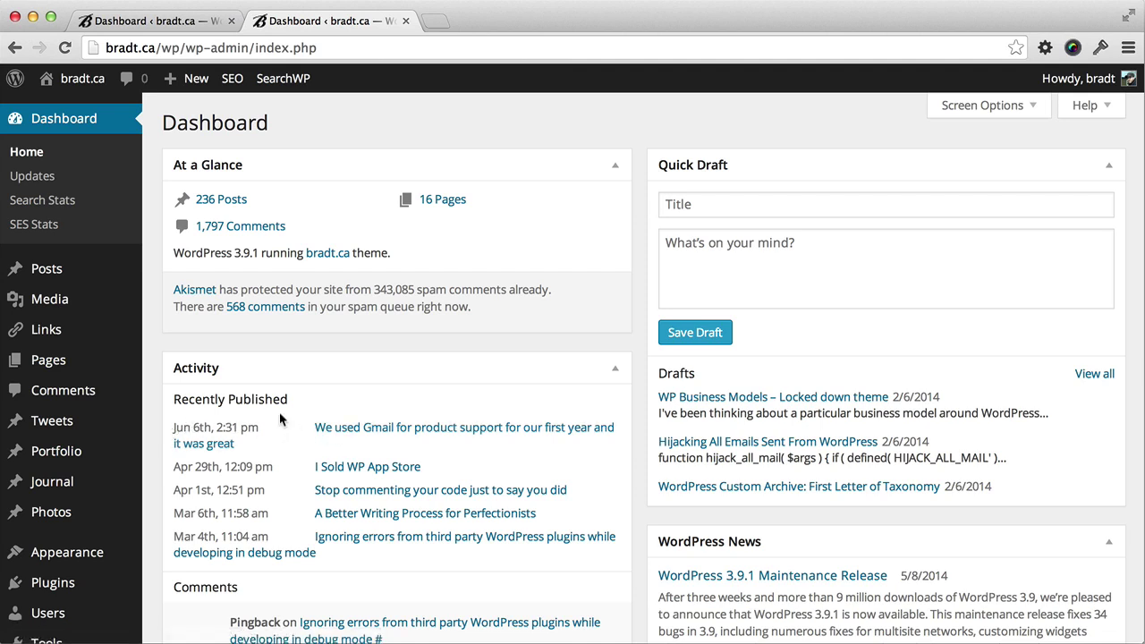
left_click(179, 27)
left_click(298, 24)
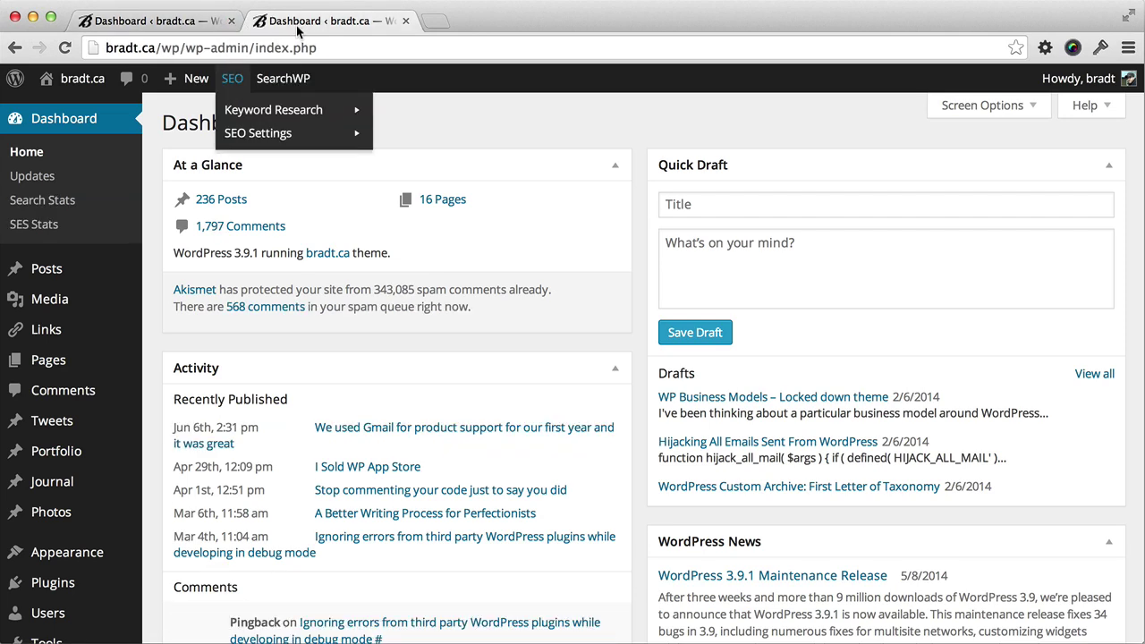
left_click(168, 22)
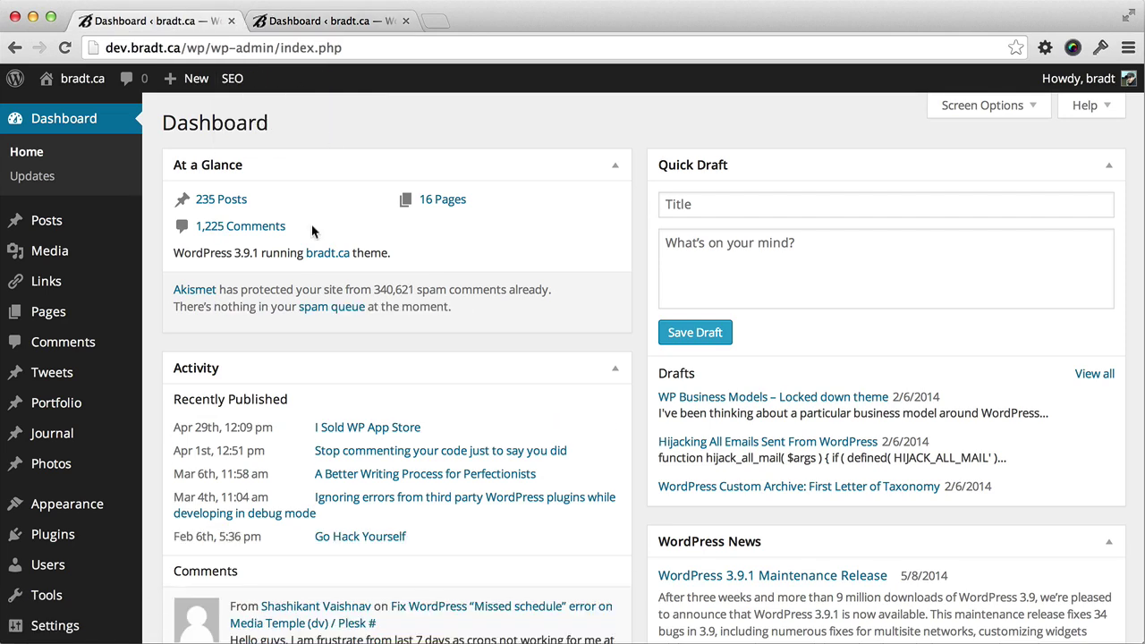
left_click(304, 21)
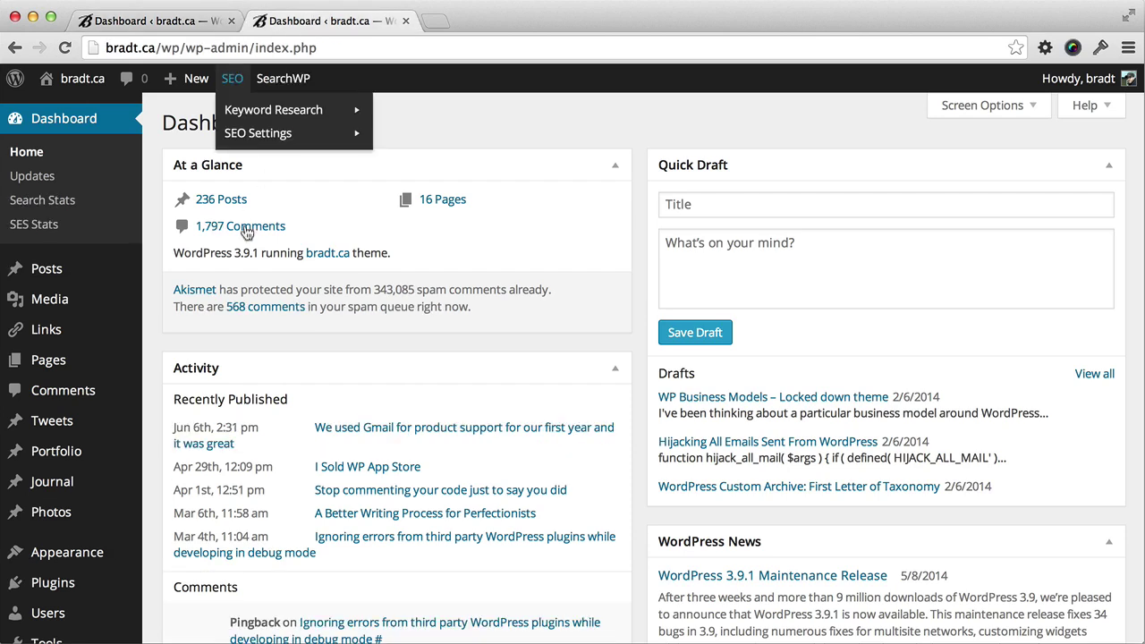
left_click(164, 23)
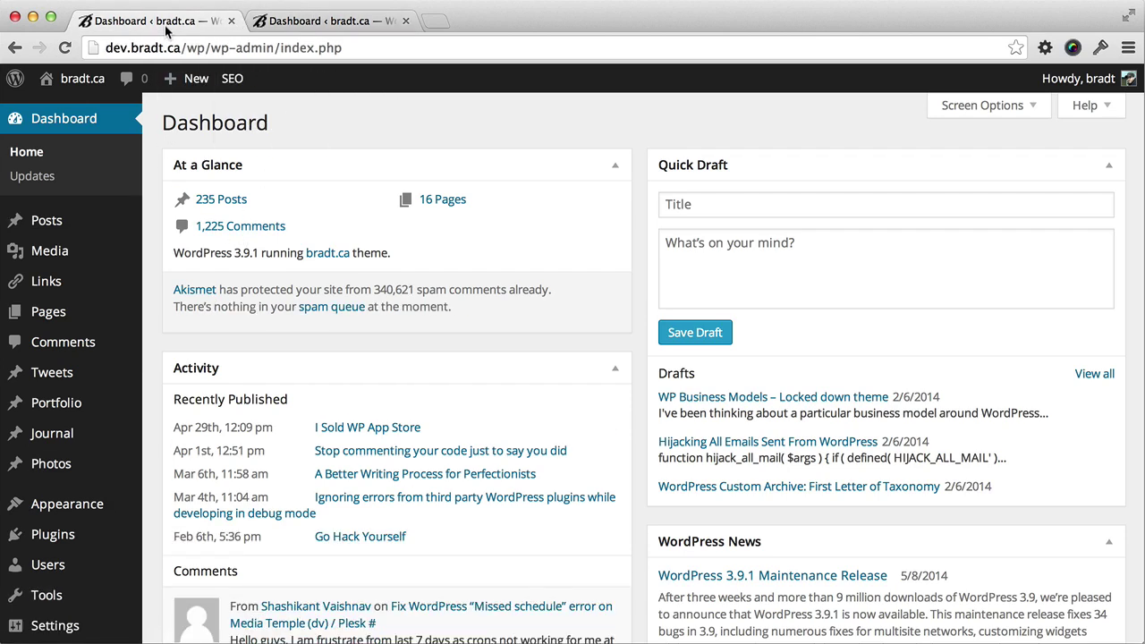
left_click(338, 25)
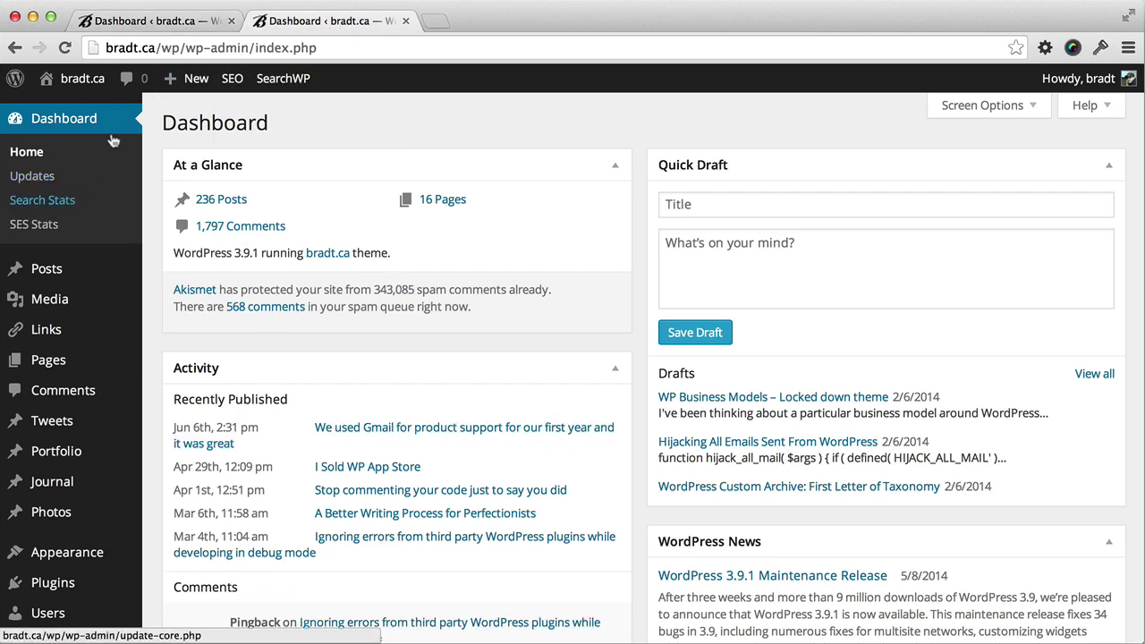
left_click(157, 29)
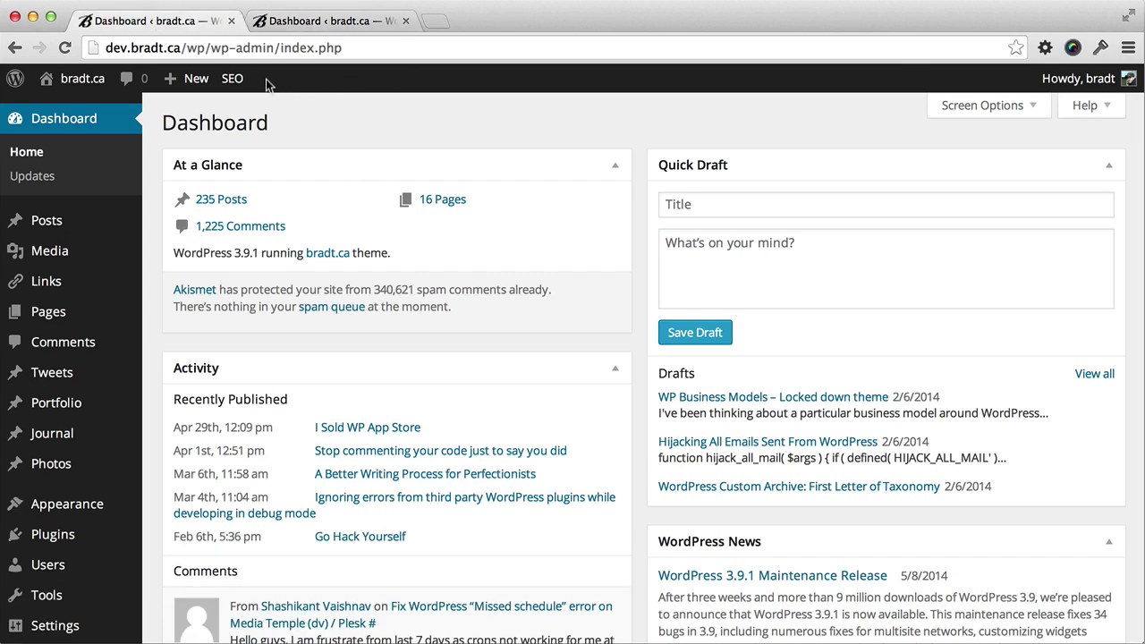
left_click(319, 26)
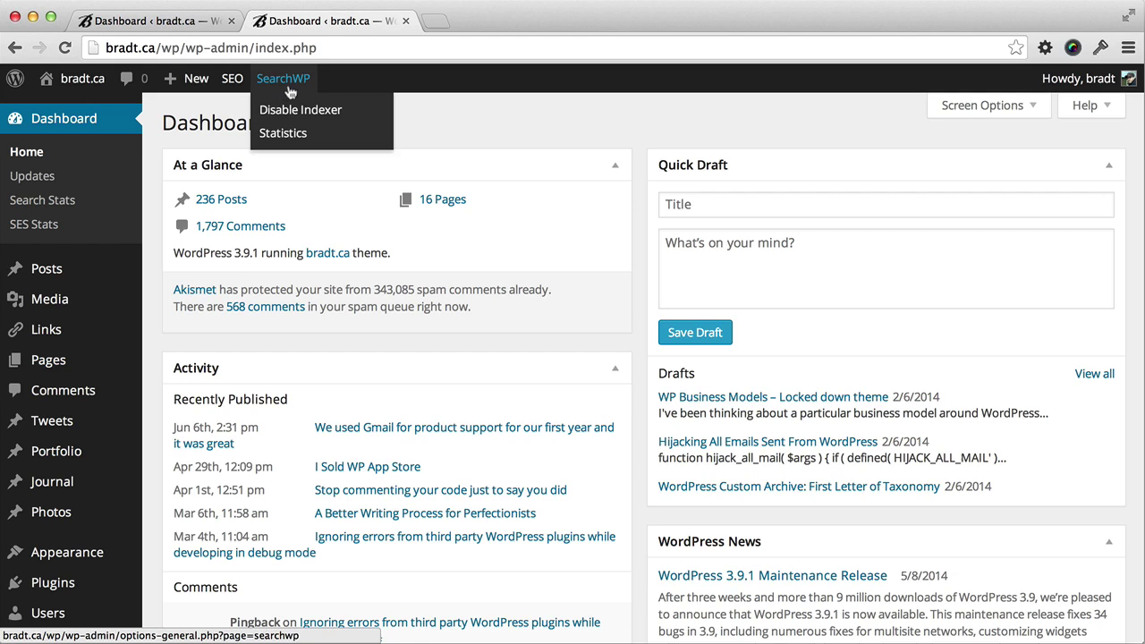
left_click(148, 21)
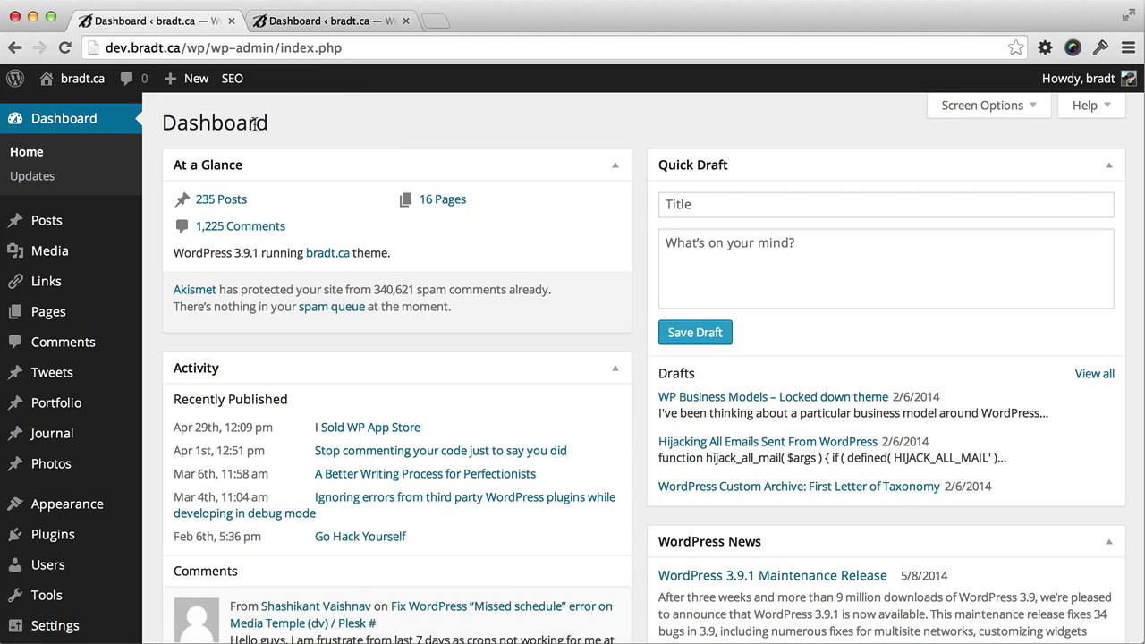
left_click(297, 24)
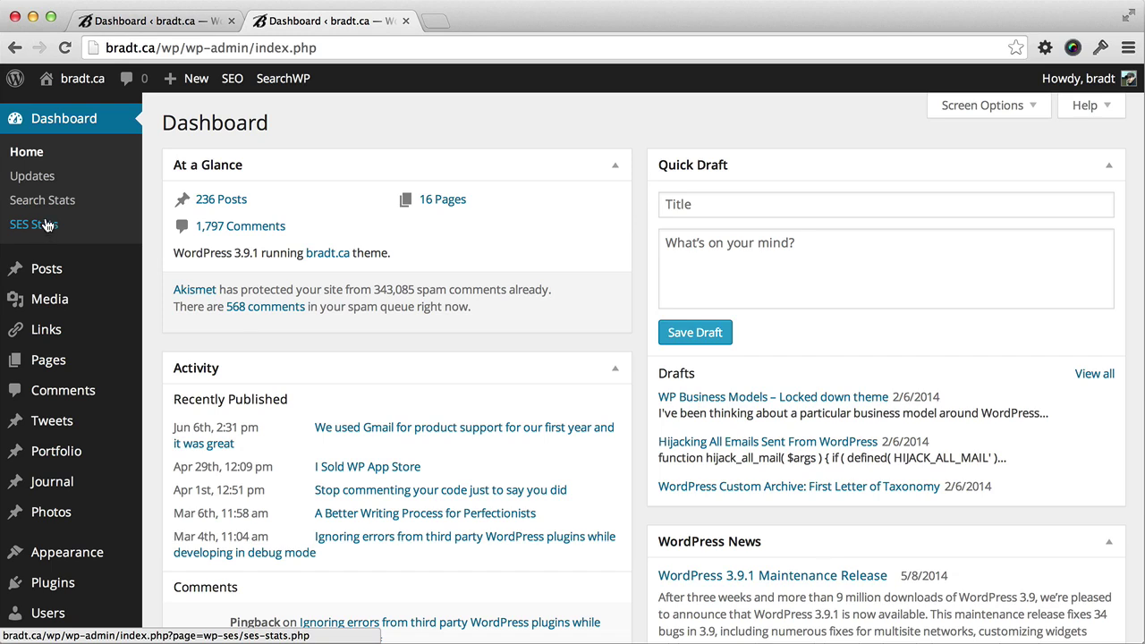
left_click(151, 23)
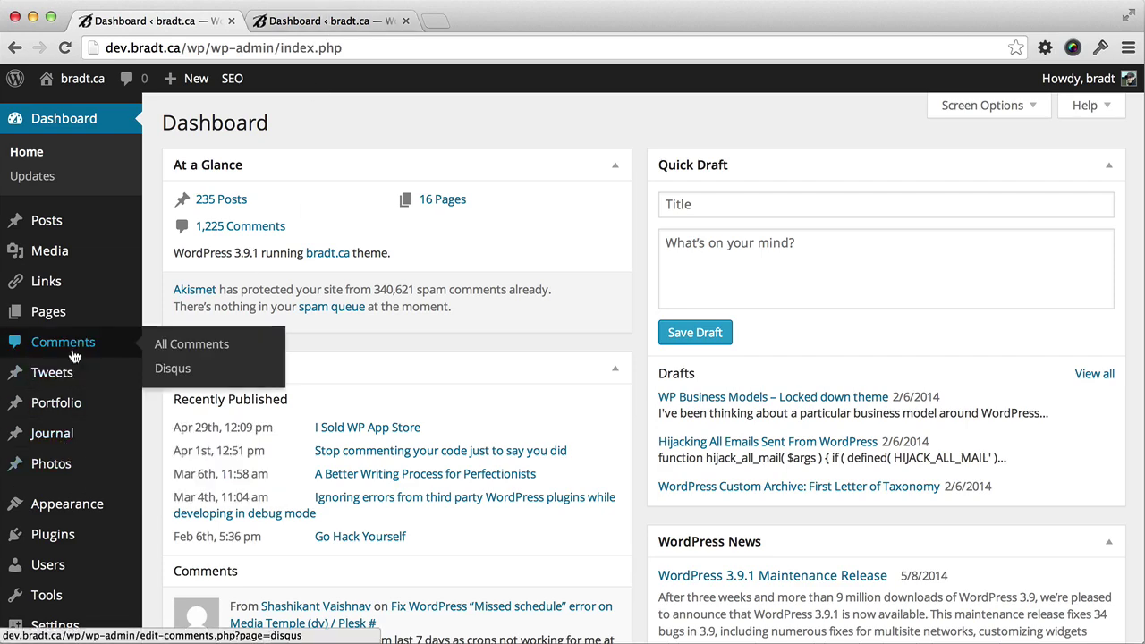
- Start a fresh Migrate DB Pro migration on dev set to Pull, with Connection Info focused
scroll(74, 356, "down", 2)
scroll(74, 357, "down", 3)
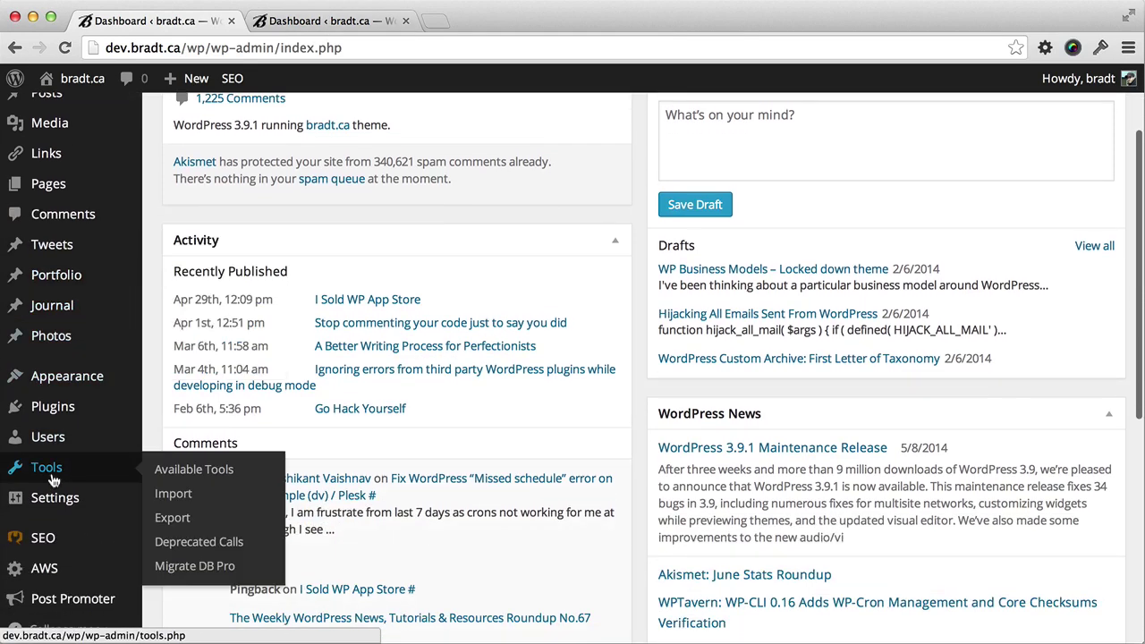
left_click(188, 565)
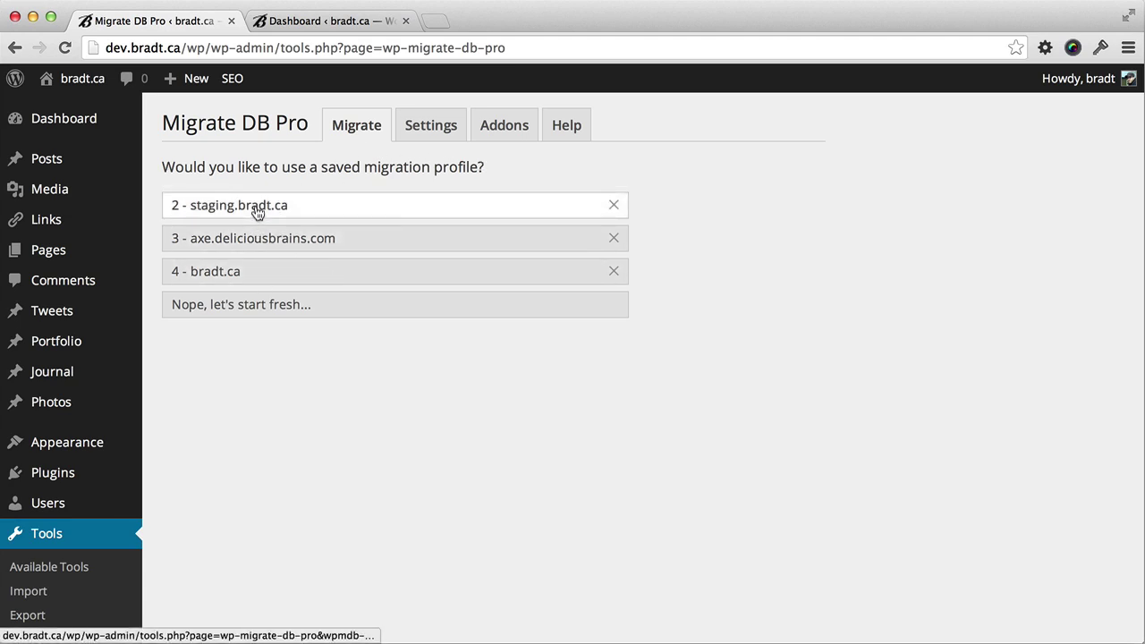
left_click(257, 310)
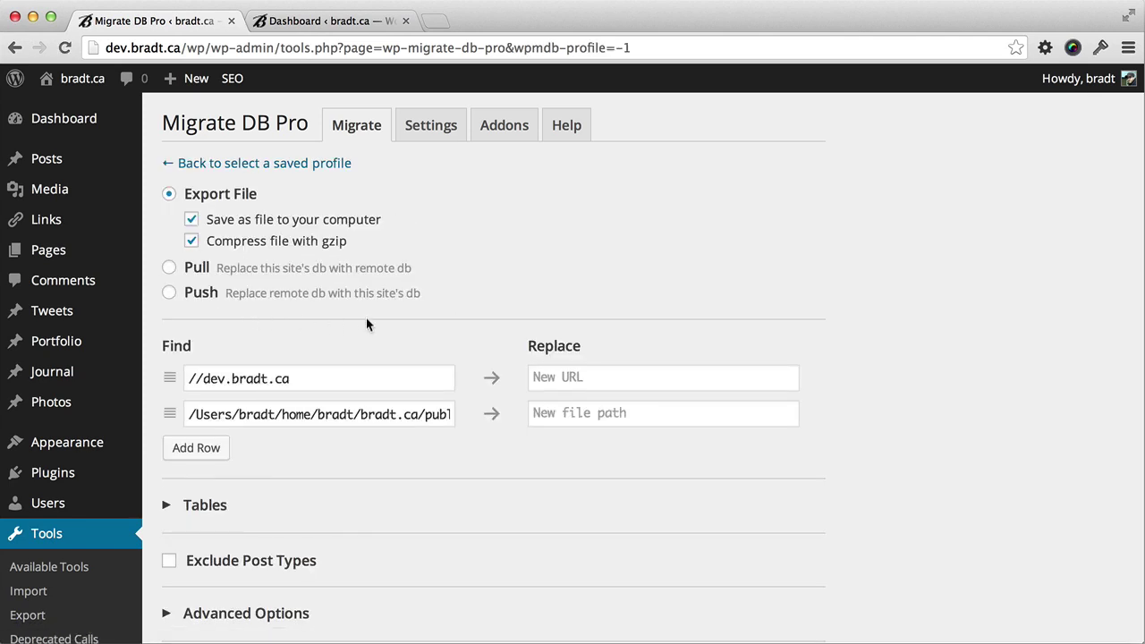
left_click(253, 272)
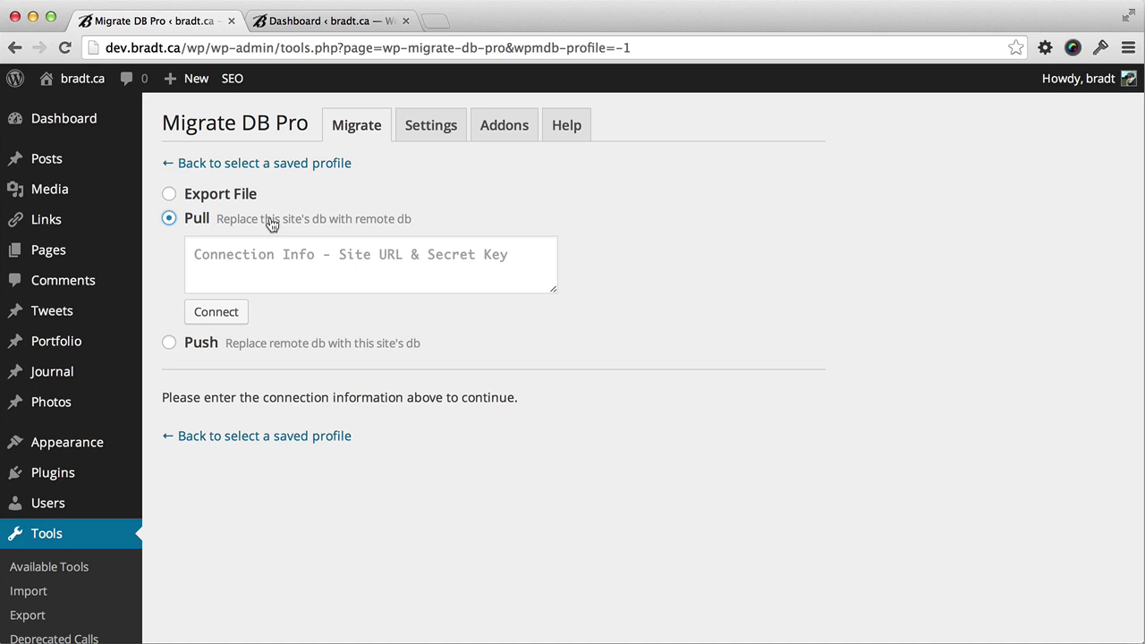
left_click(236, 256)
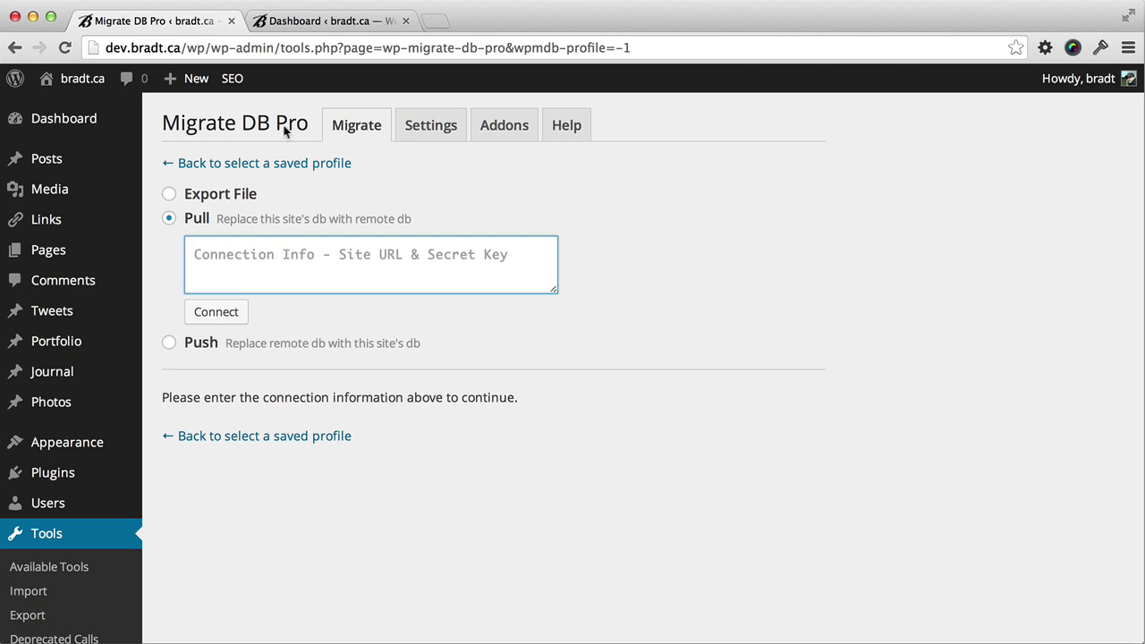
- Open the Migrate DB Pro Settings tab on the live site
left_click(344, 24)
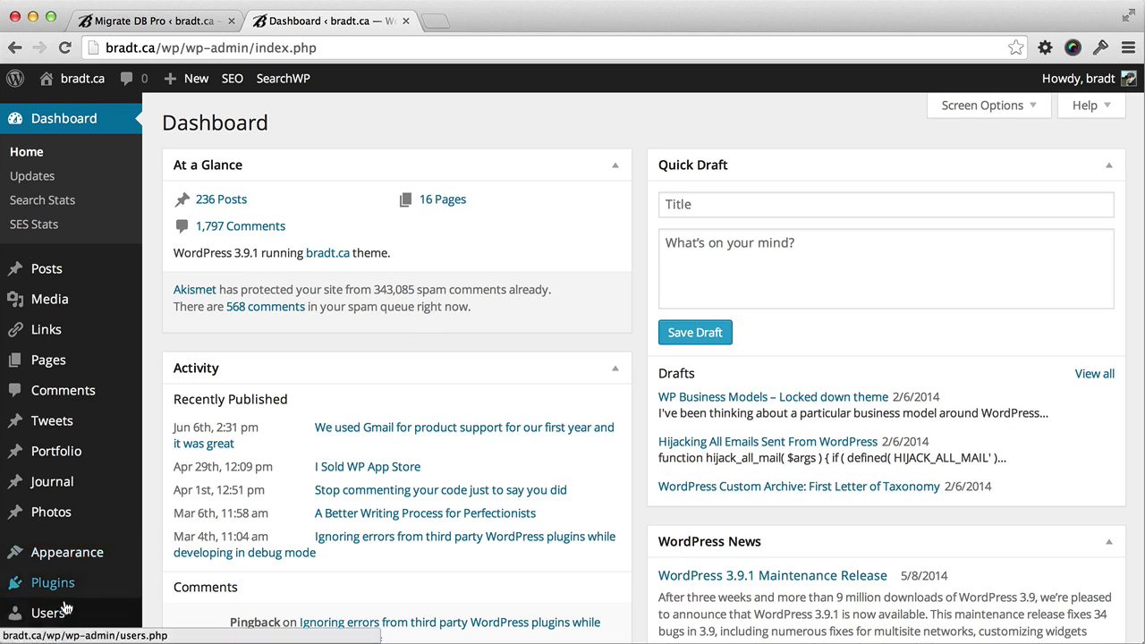
scroll(53, 555, "down", 1)
mouse_move(69, 596)
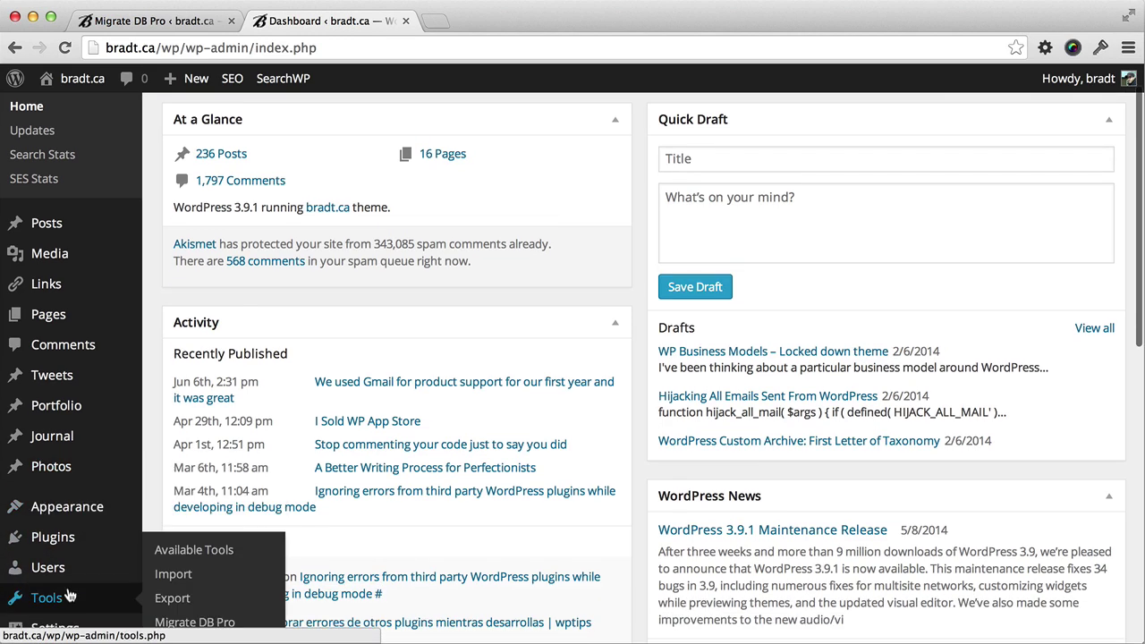
left_click(193, 621)
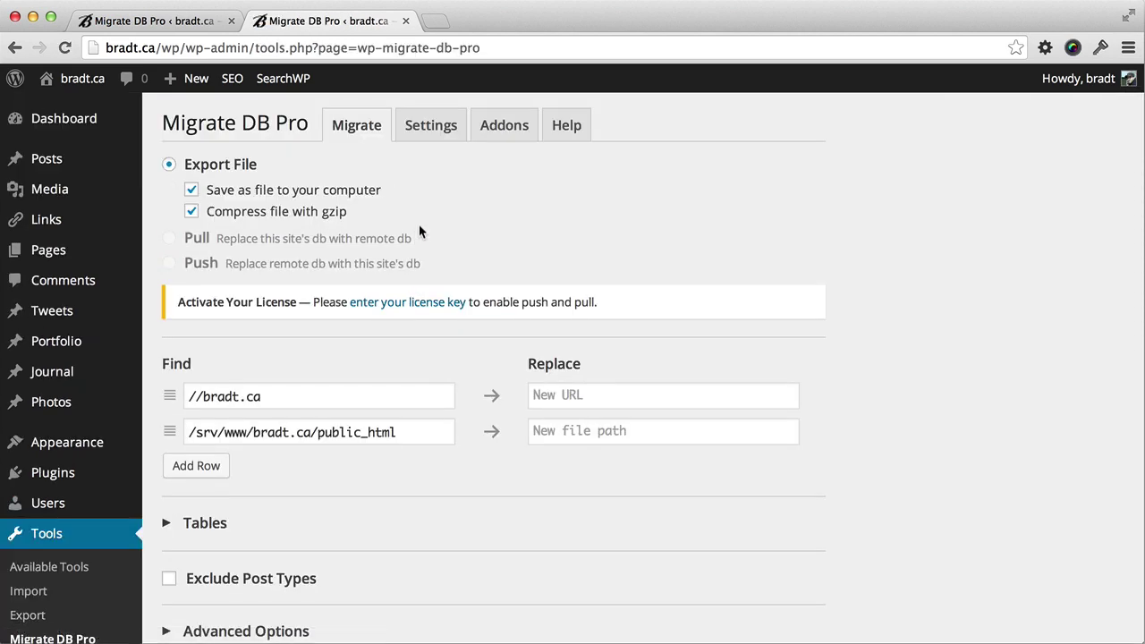
left_click(426, 127)
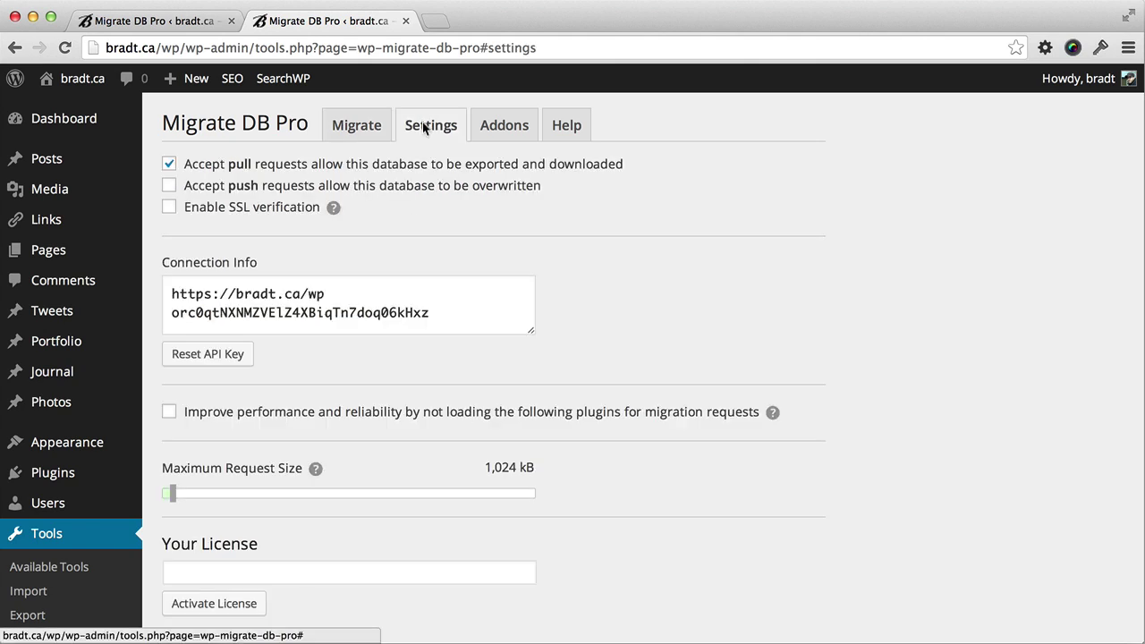
- Copy the live site's connection info and turn off 'Accept pull requests'
left_click(283, 302)
left_click(350, 305)
key("super+c")
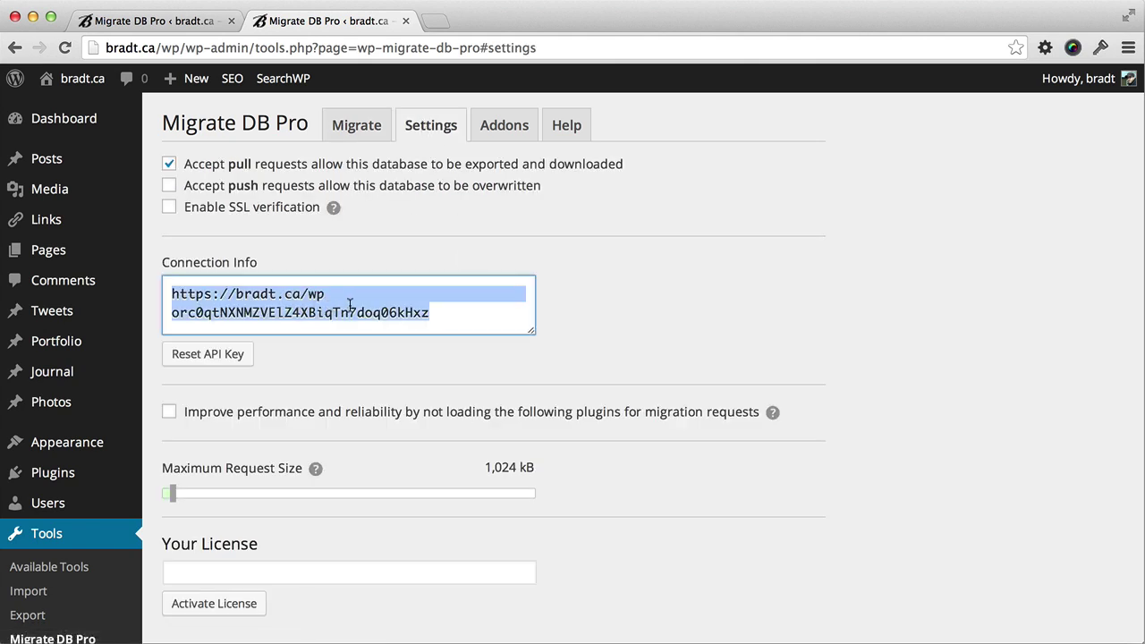
left_click(312, 248)
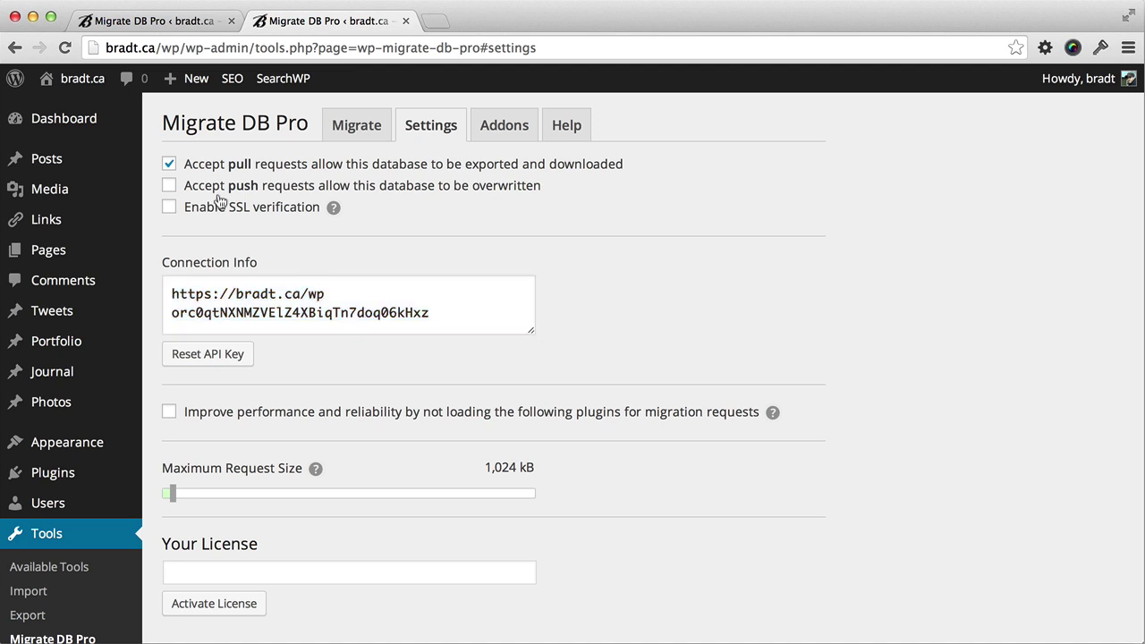
left_click(170, 166)
- Paste the live connection info into dev's Pull box, re-enable live pull requests, and retry
left_click(166, 30)
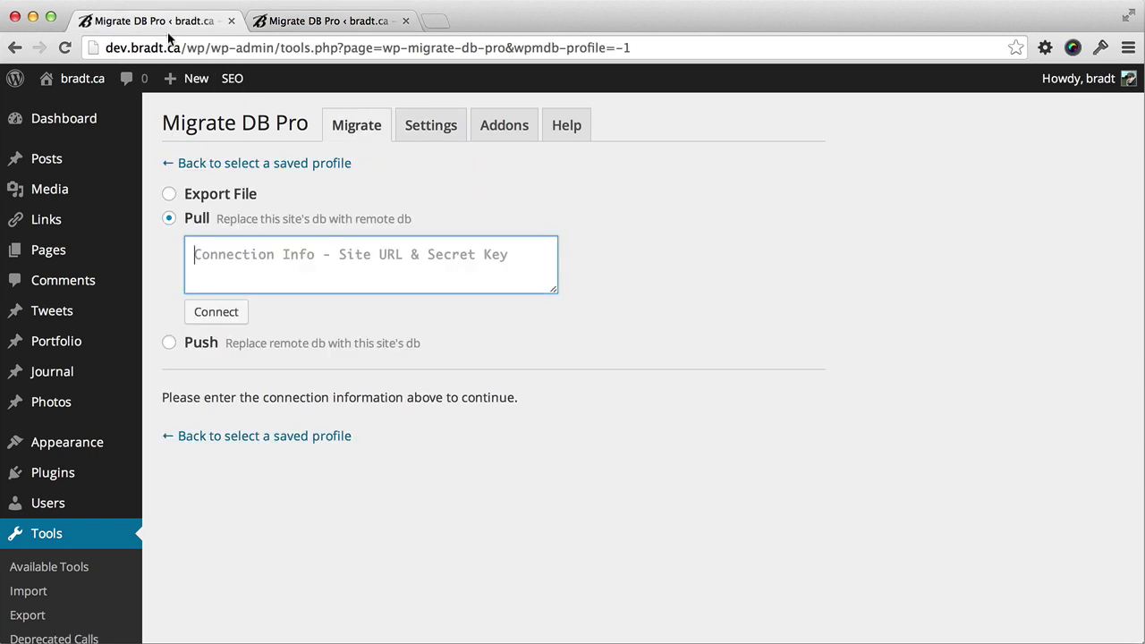
key("super+v")
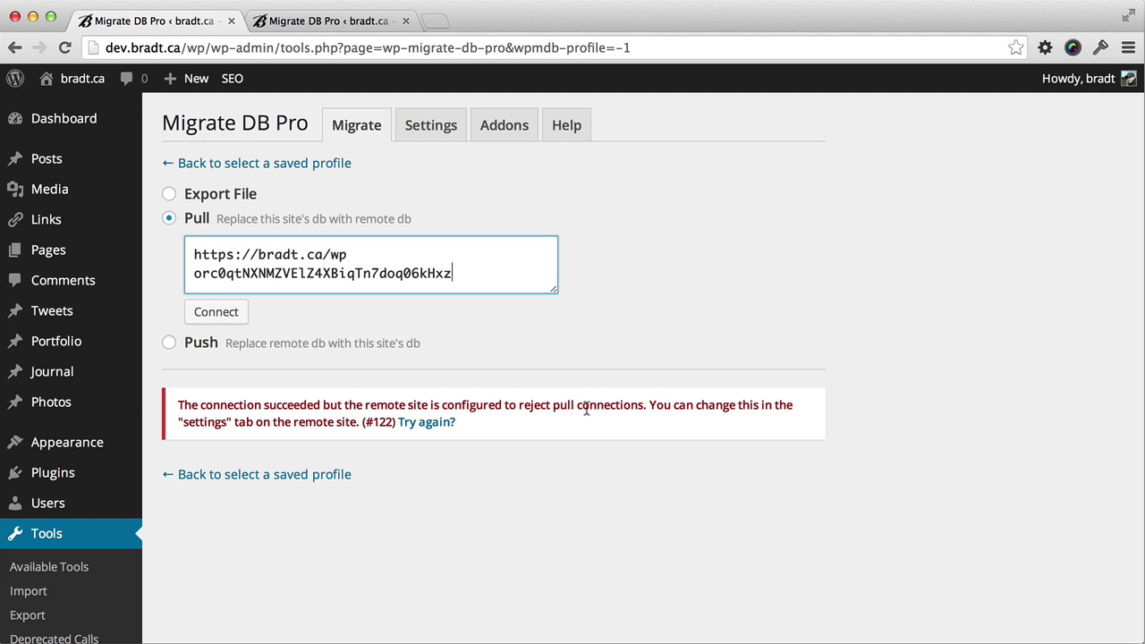
left_click(308, 24)
left_click(169, 164)
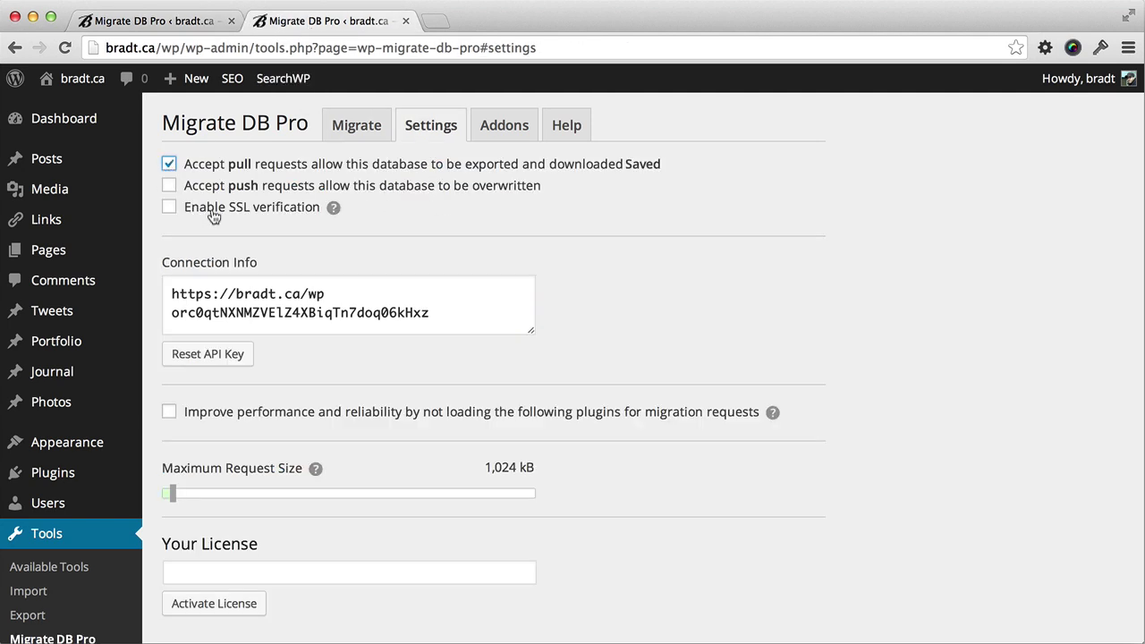
left_click(163, 24)
left_click(222, 315)
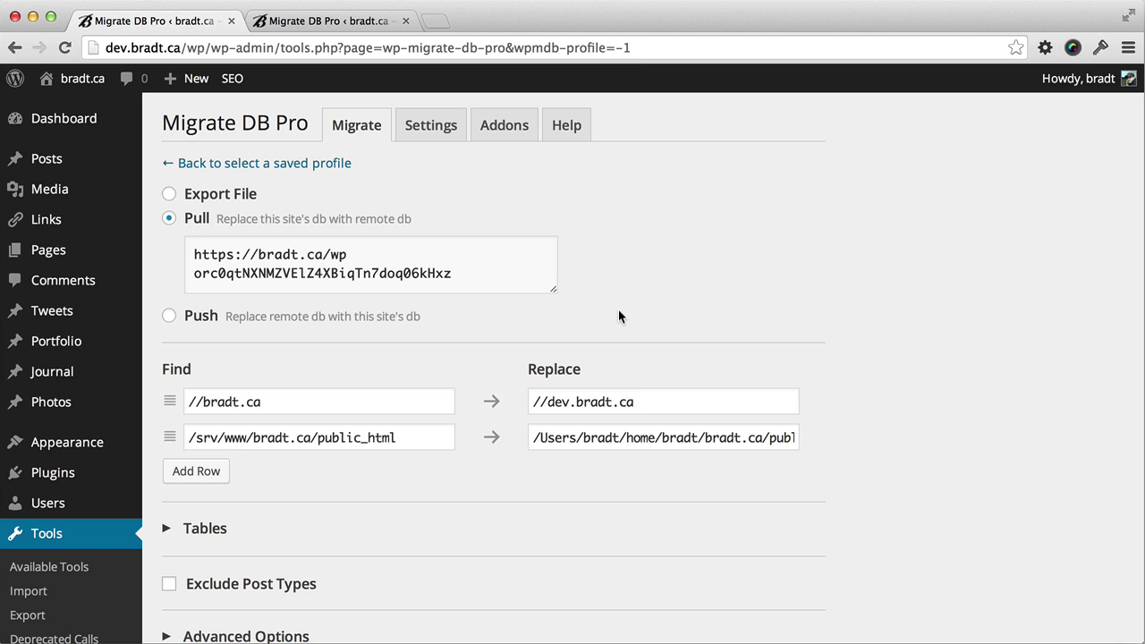
- Add and remove an empty Find/Replace row, then expand the Tables options showing all wp_ tables
scroll(618, 309, "down", 2)
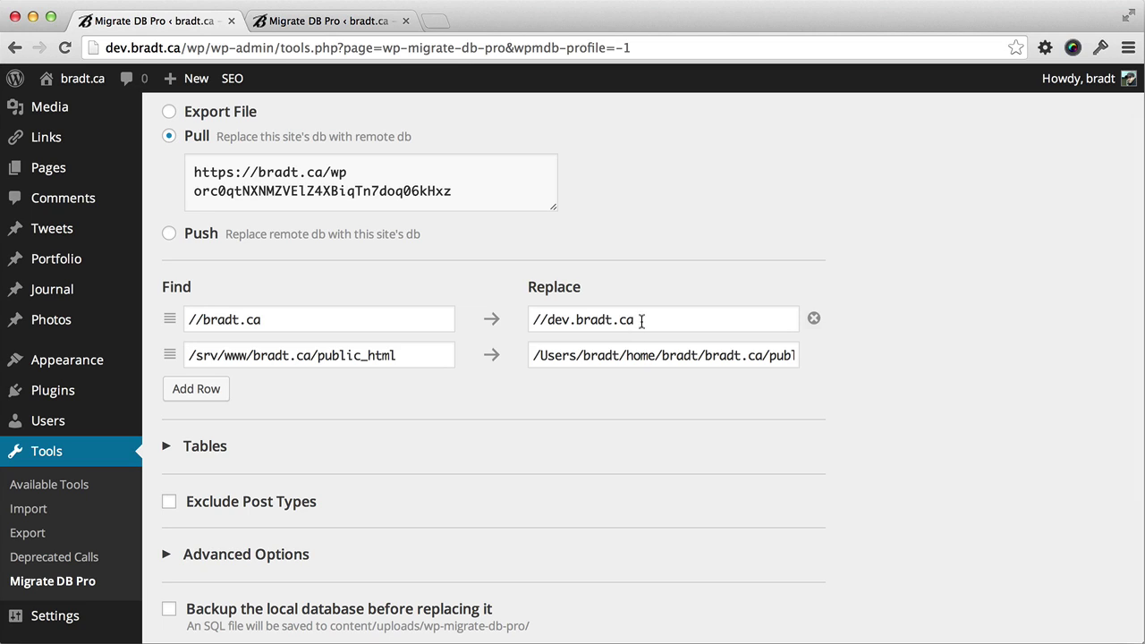
scroll(641, 320, "down", 2)
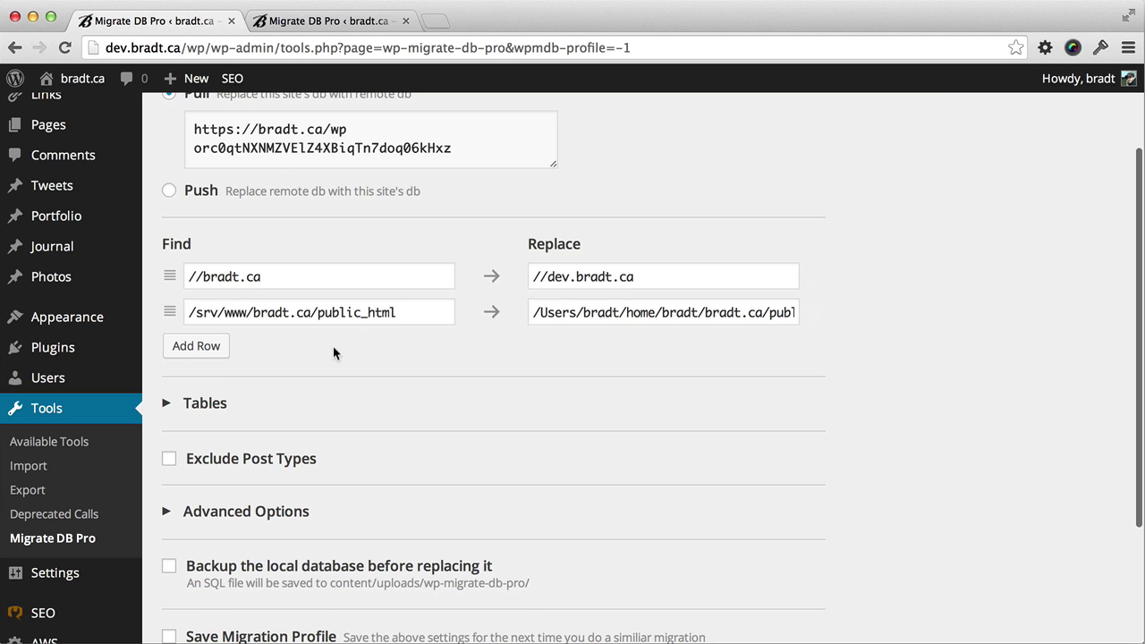
left_click(202, 354)
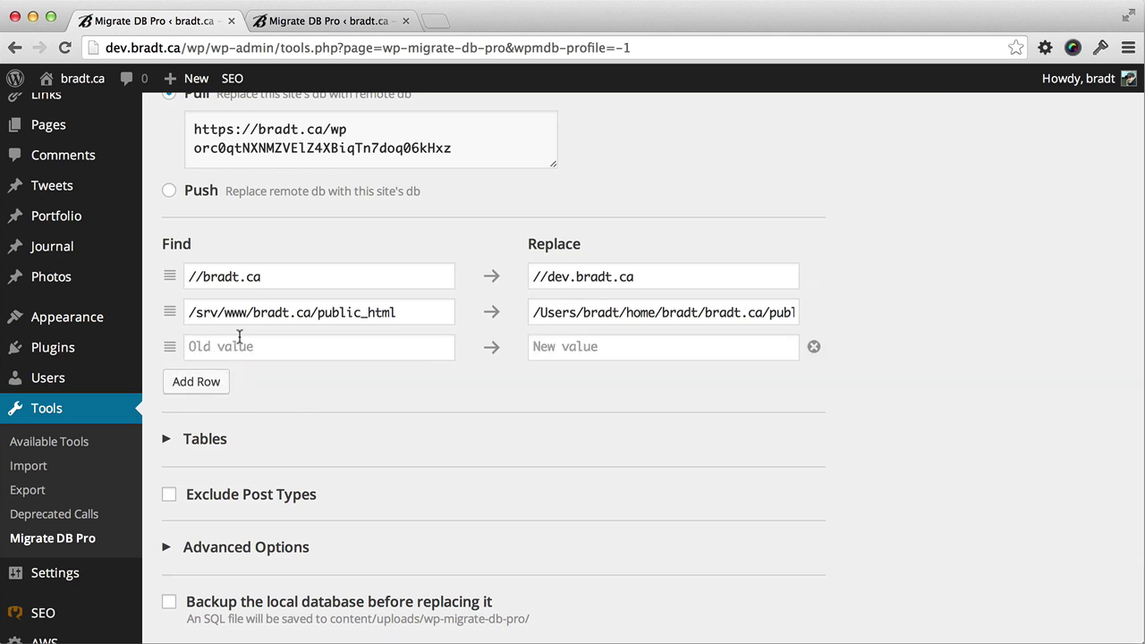
left_click(812, 347)
scroll(288, 364, "down", 1)
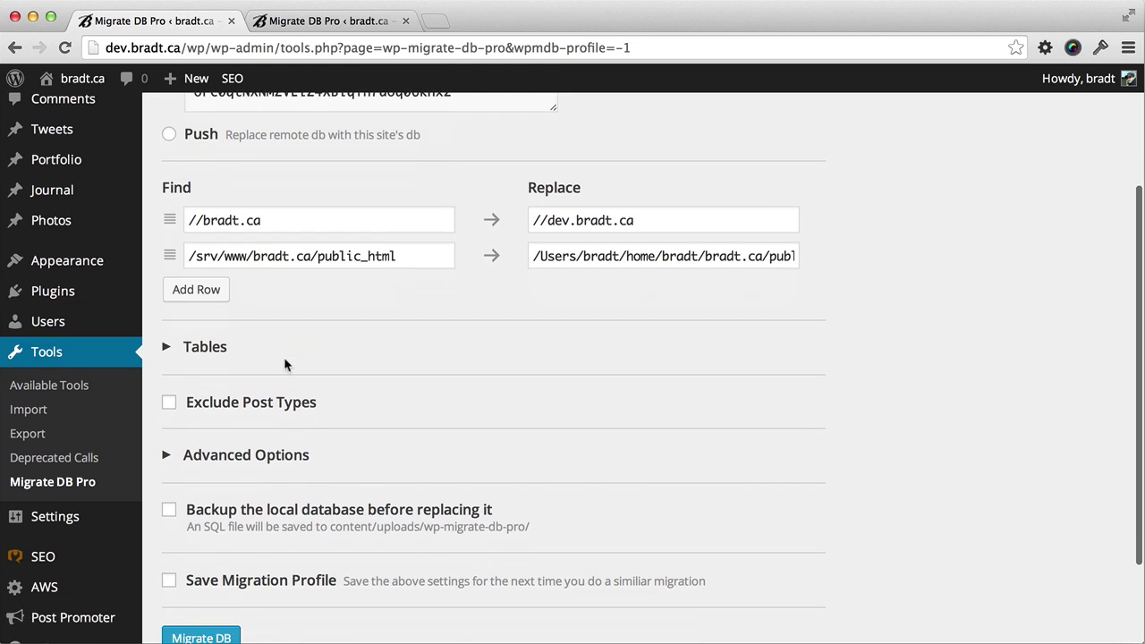
left_click(205, 349)
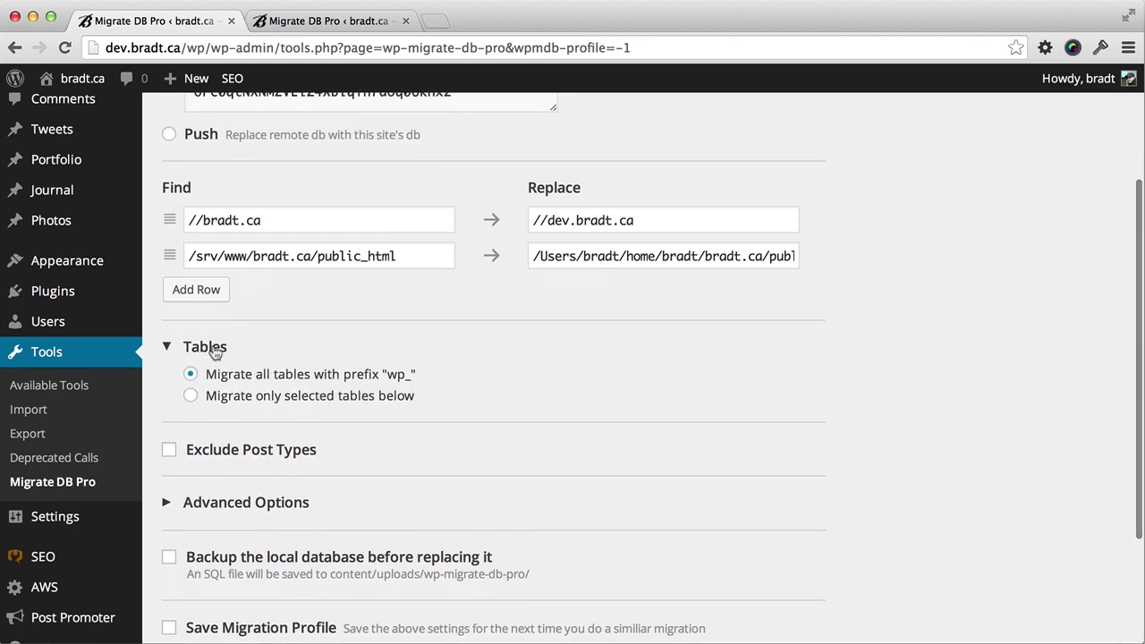
- Migrate only selected tables: select wp_swp_cf through wp_swp_terms, then invert the selection
left_click(271, 400)
scroll(536, 395, "down", 1)
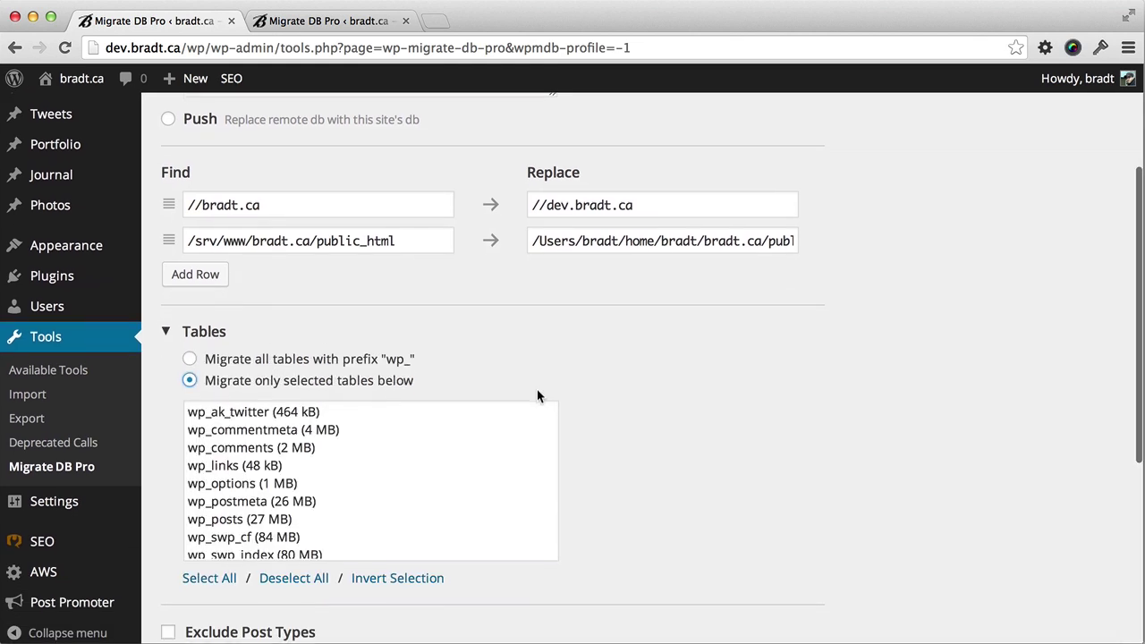
scroll(460, 408, "down", 2)
scroll(375, 480, "down", 1)
scroll(375, 480, "down", 2)
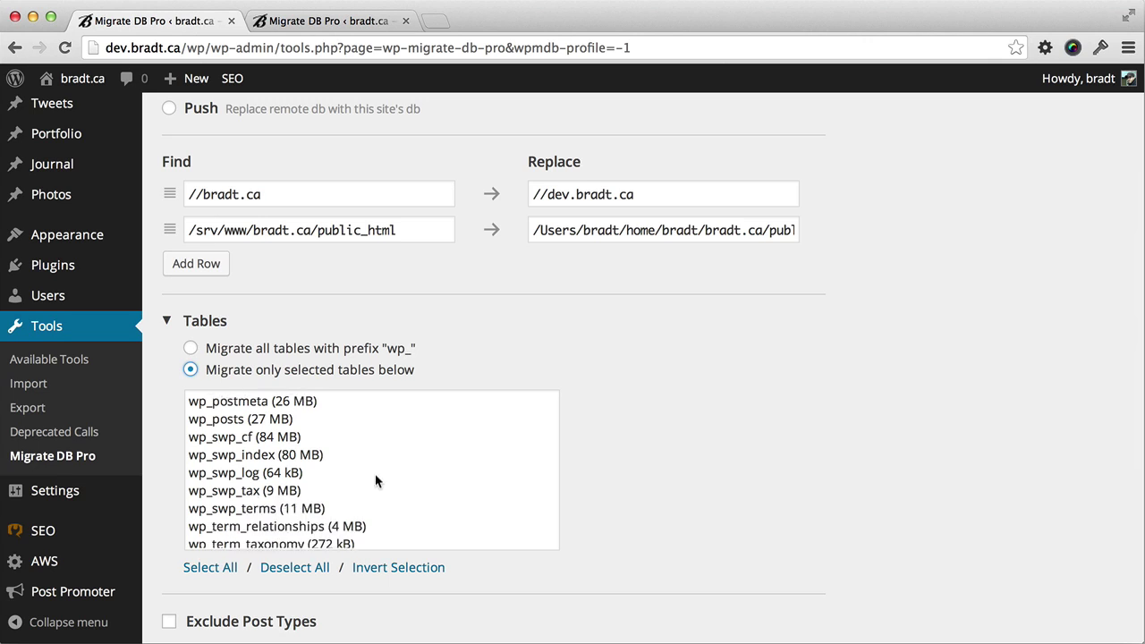
left_click_drag(258, 443, 254, 509)
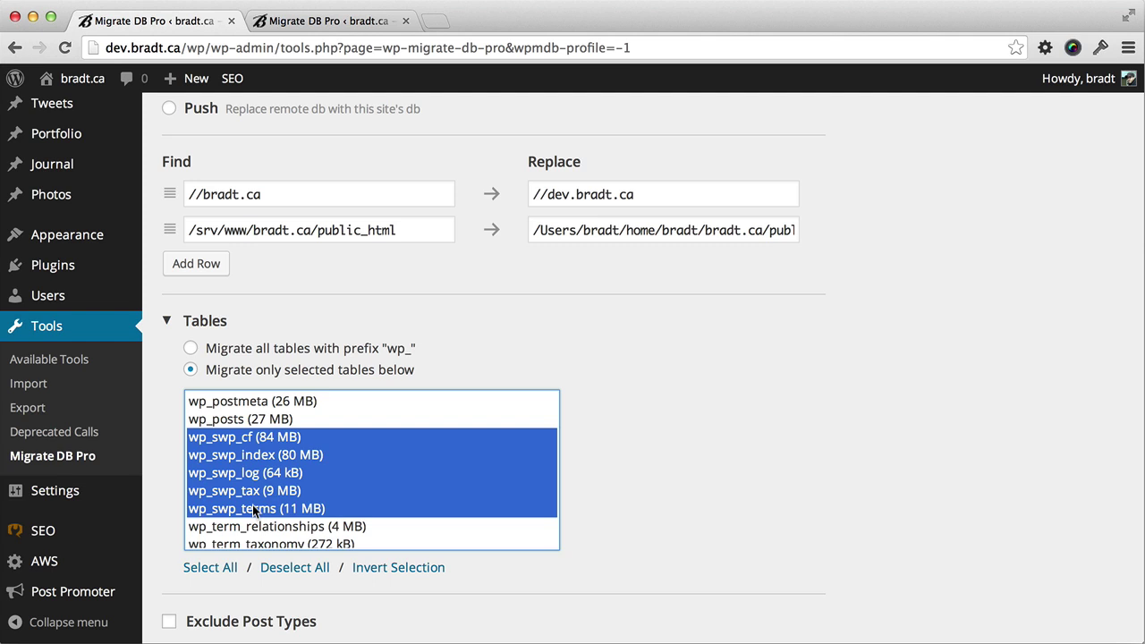
left_click(396, 567)
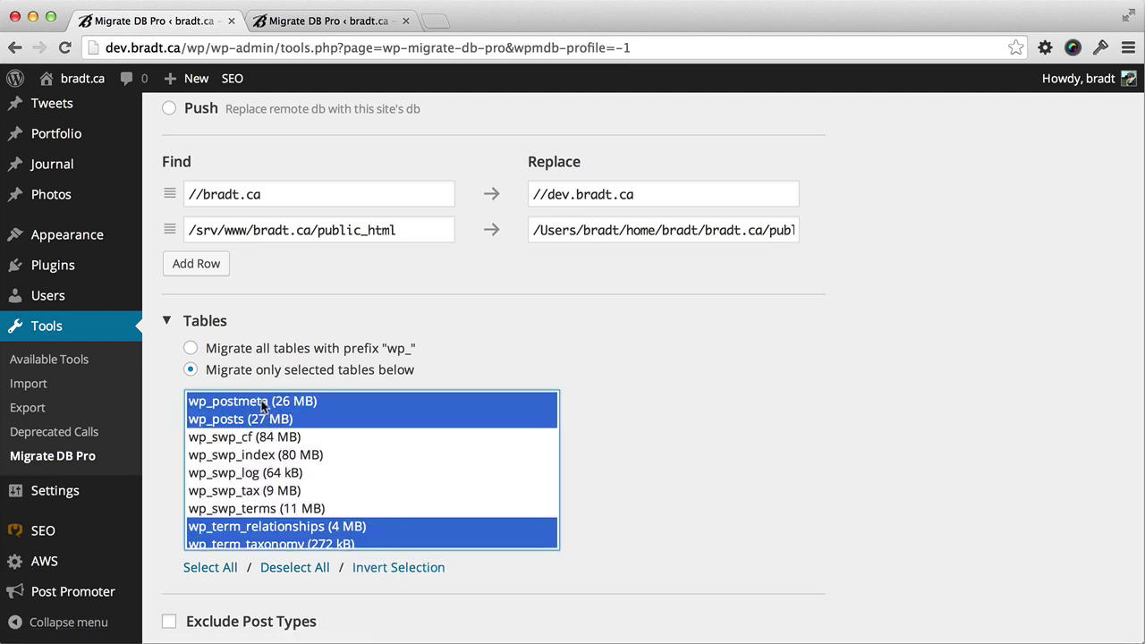
scroll(348, 457, "up", 5)
scroll(567, 523, "down", 4)
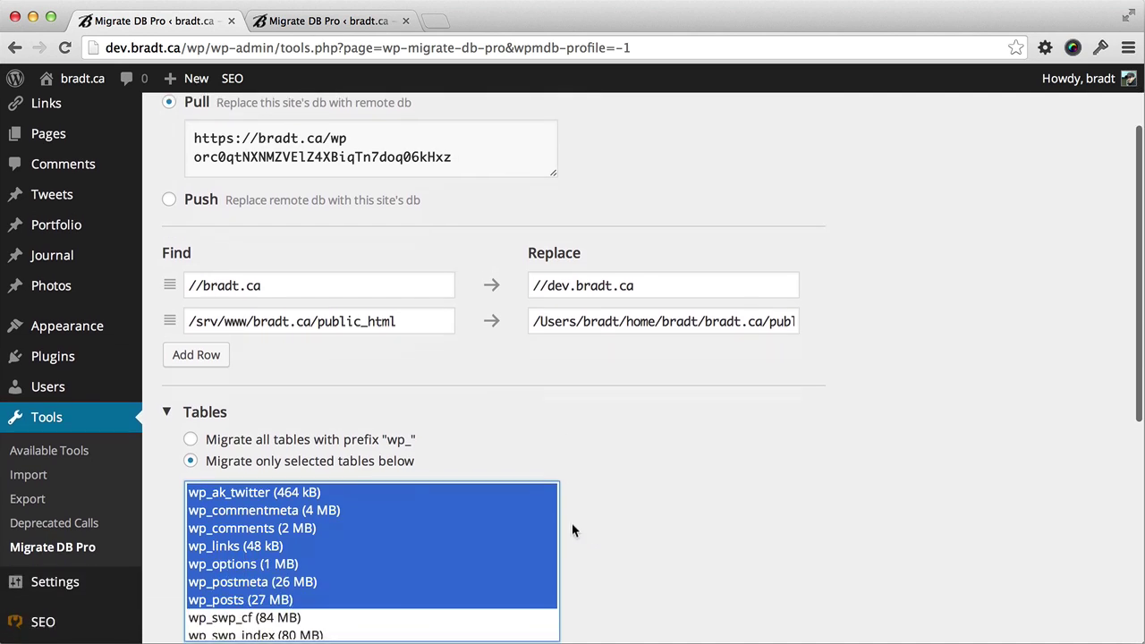
scroll(250, 467, "down", 3)
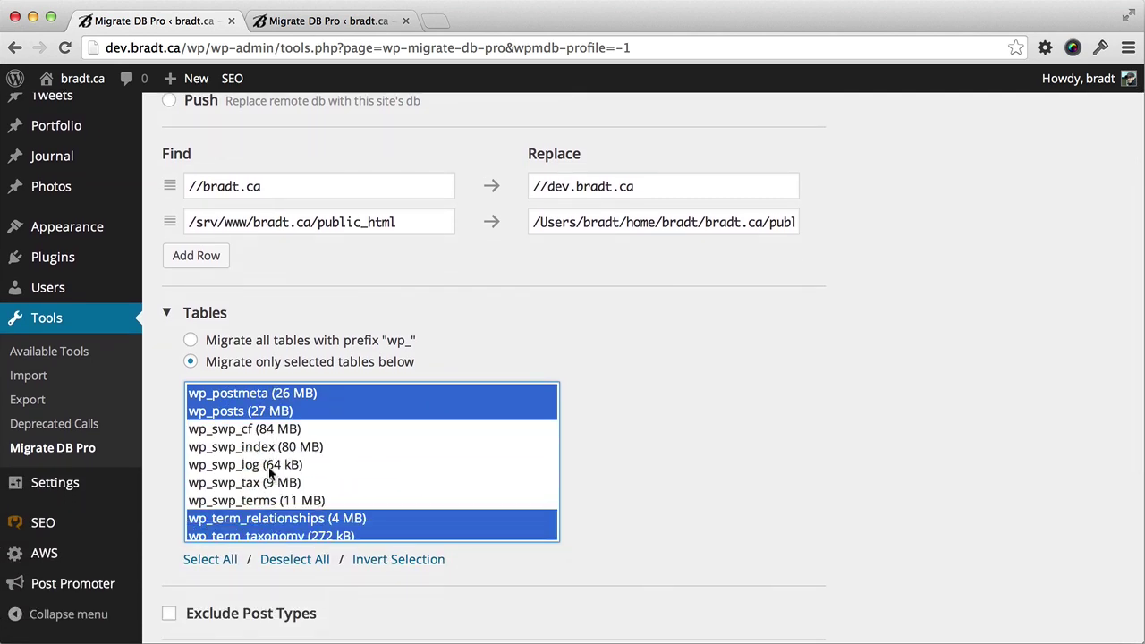
scroll(270, 474, "down", 2)
scroll(273, 464, "down", 5)
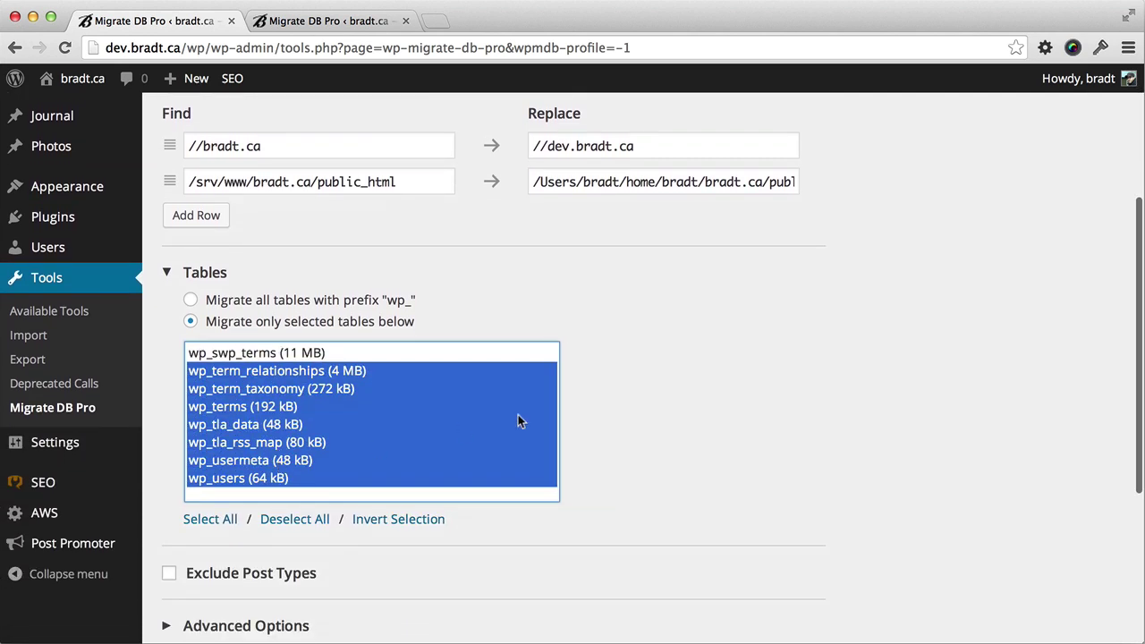
scroll(664, 418, "down", 5)
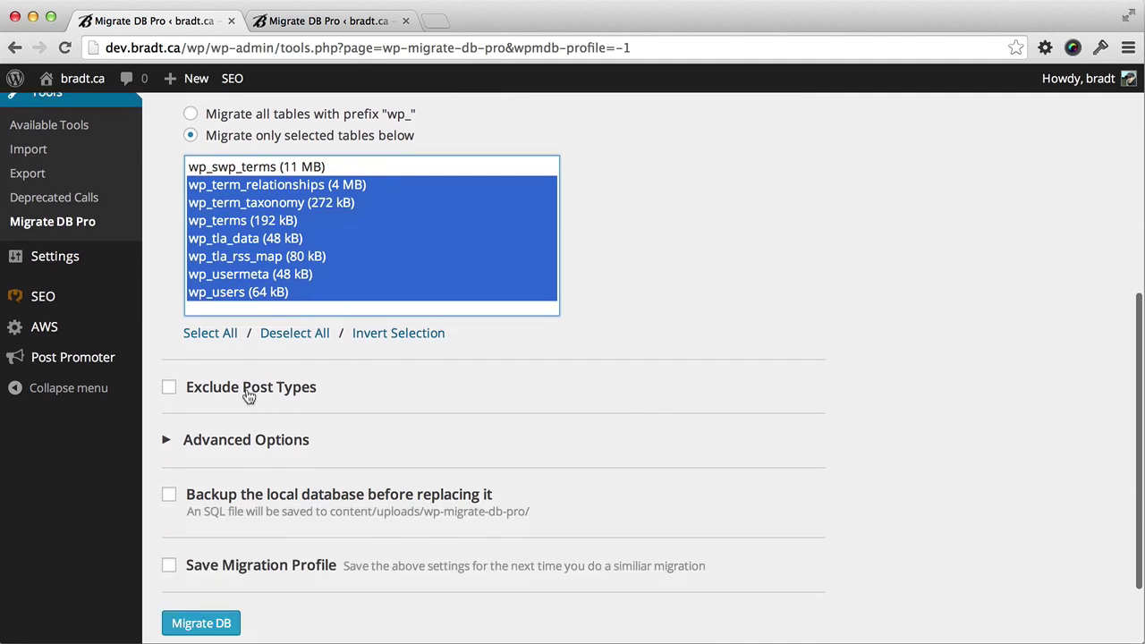
- Exclude spam comments and the active_plugins setting from the migration, leaving post types included
left_click(249, 396)
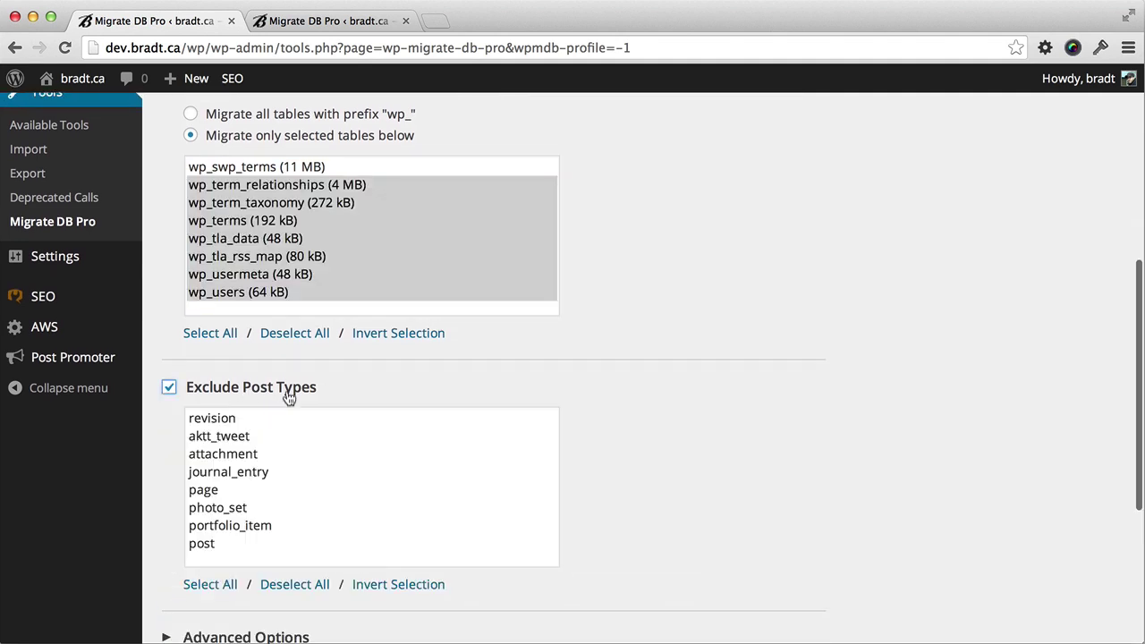
left_click(209, 397)
scroll(506, 388, "down", 1)
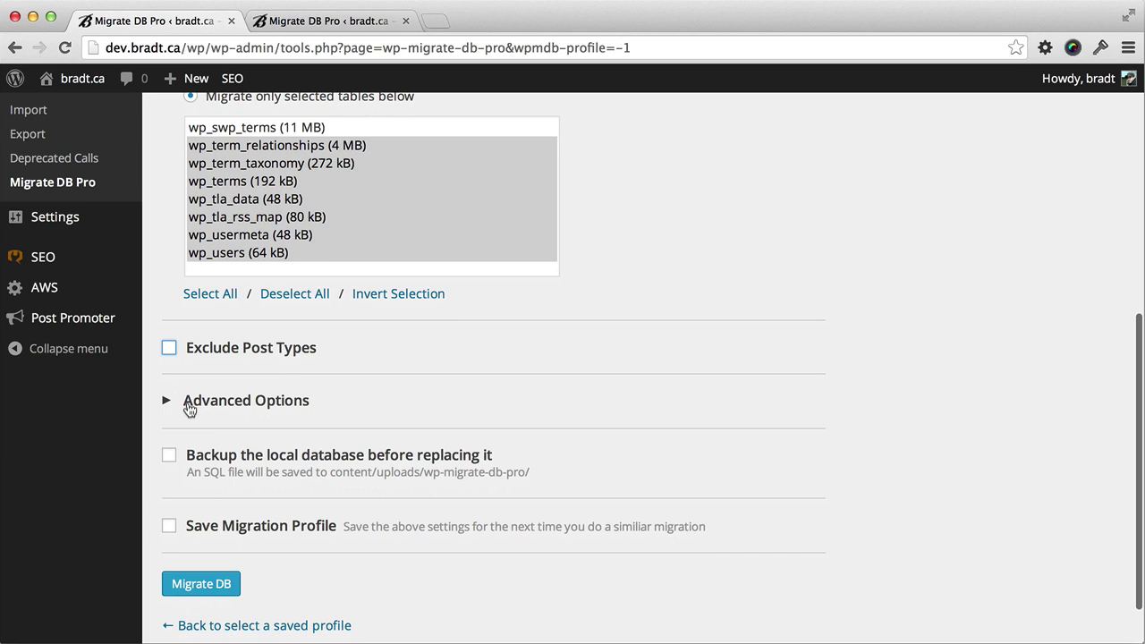
left_click(189, 408)
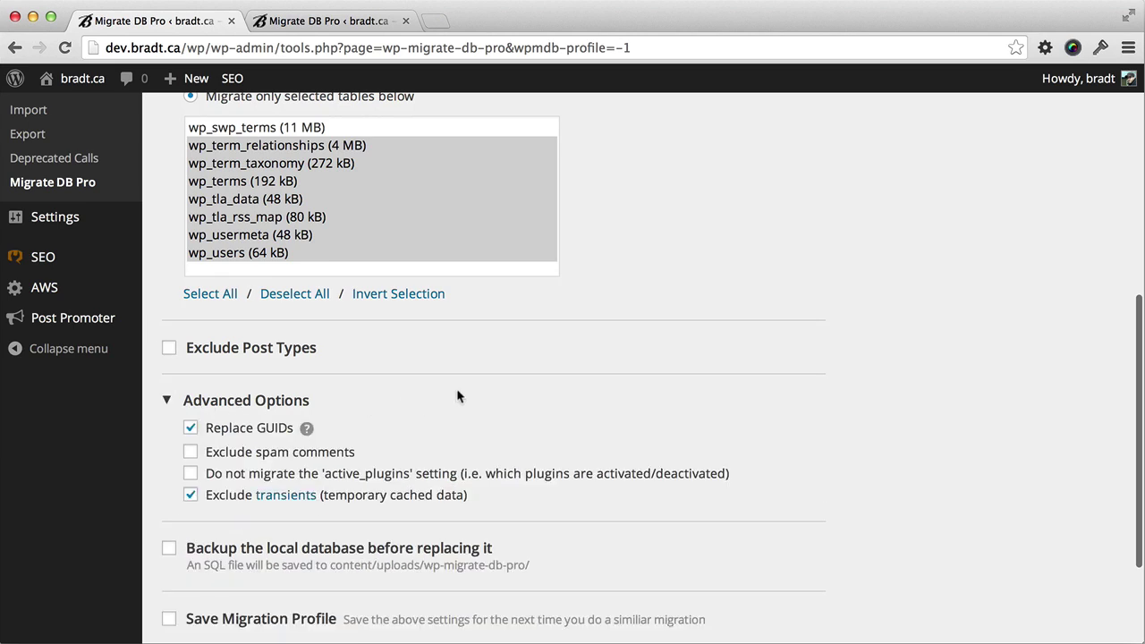
scroll(460, 393, "down", 2)
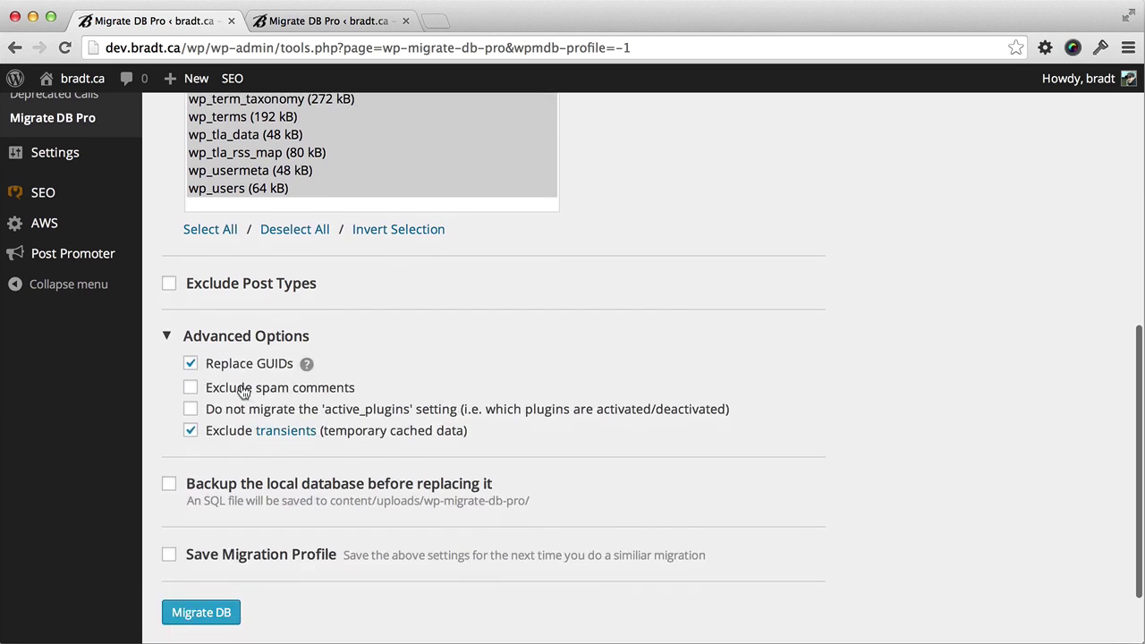
left_click(247, 392)
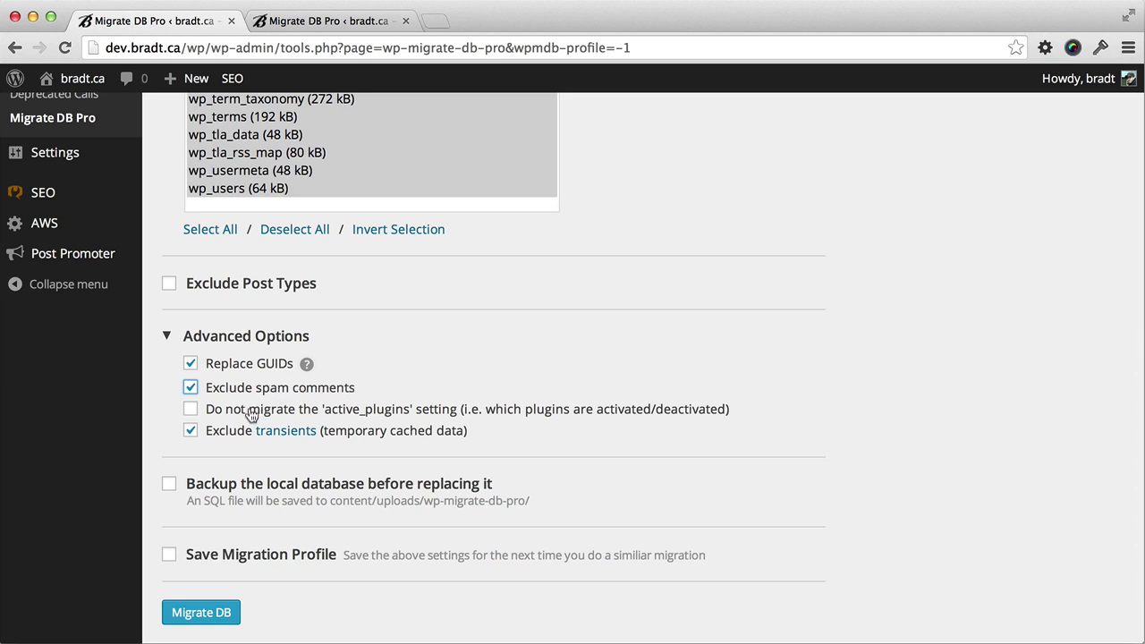
left_click(309, 414)
- Leave the local database backup off and start the pull from the live site
scroll(404, 375, "down", 2)
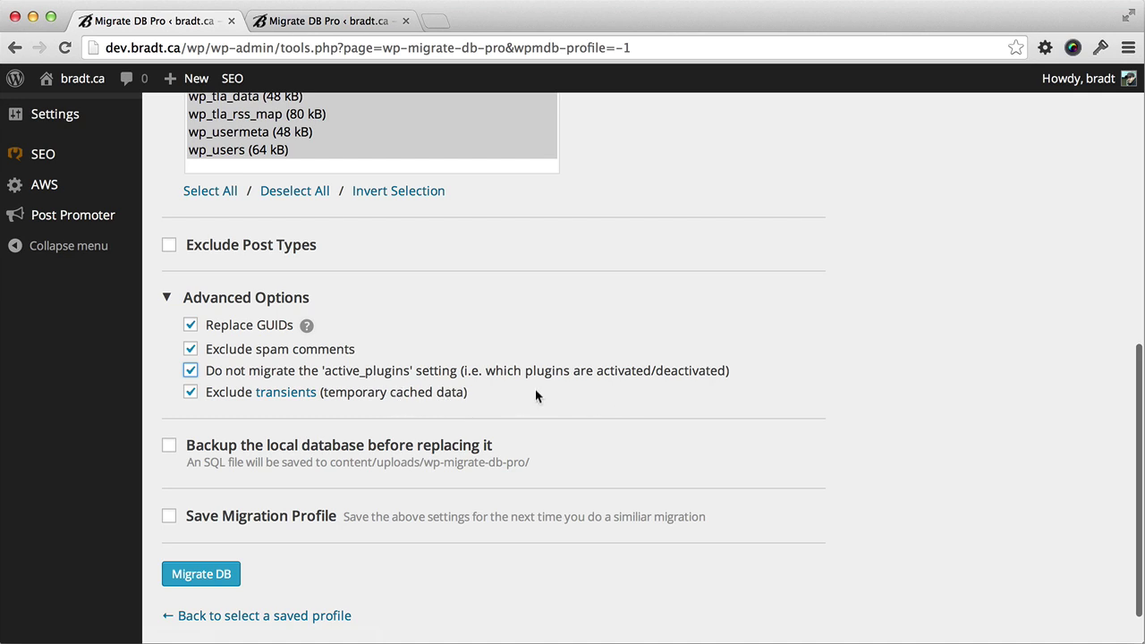
scroll(276, 400, "down", 2)
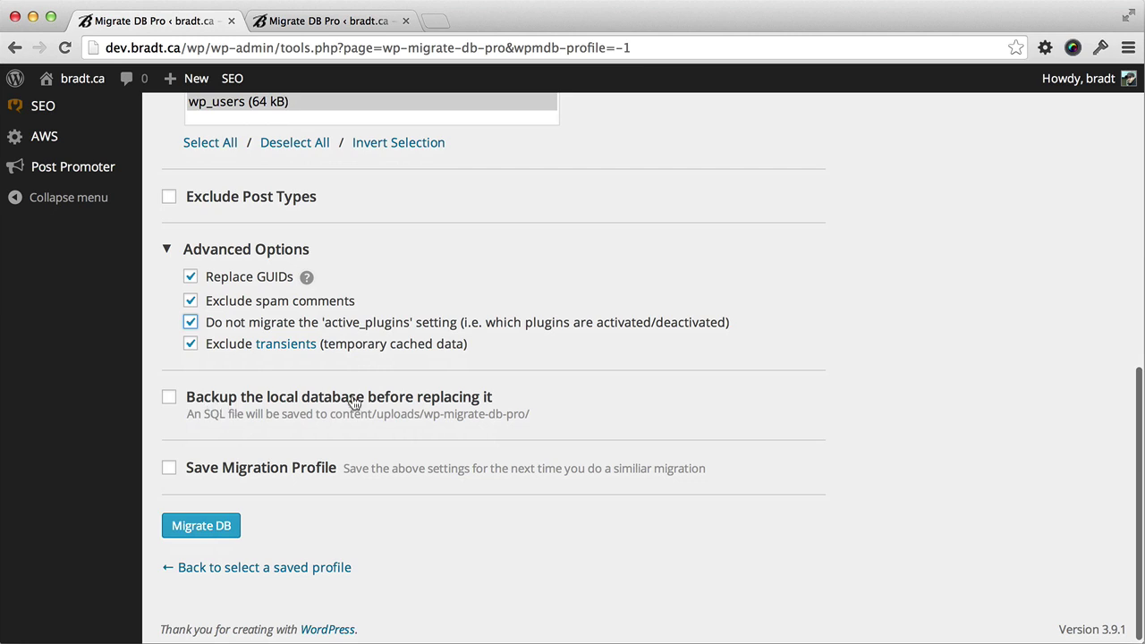
left_click(254, 402)
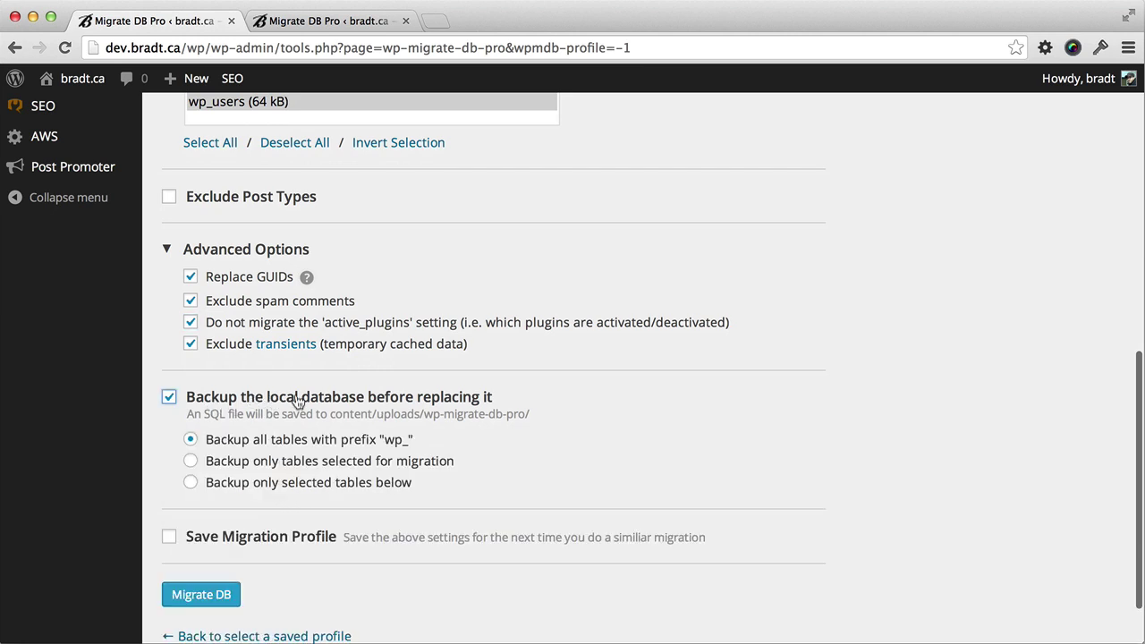
left_click(301, 401)
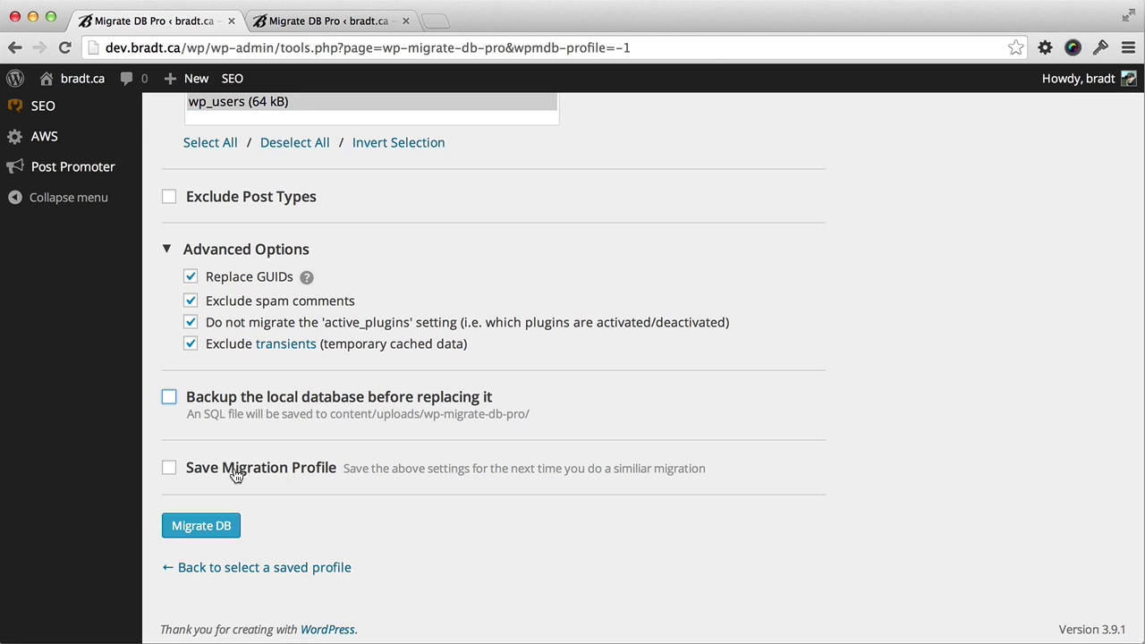
left_click(204, 527)
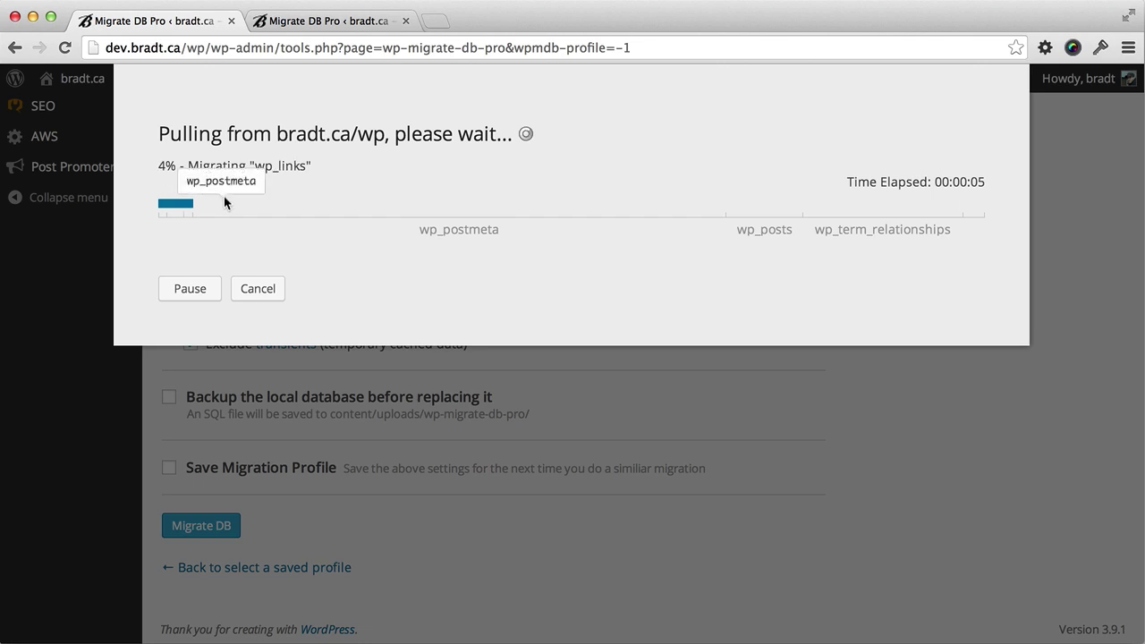
- Pause the running pull from bradt.ca/wp, then resume it until it completes
left_click(190, 289)
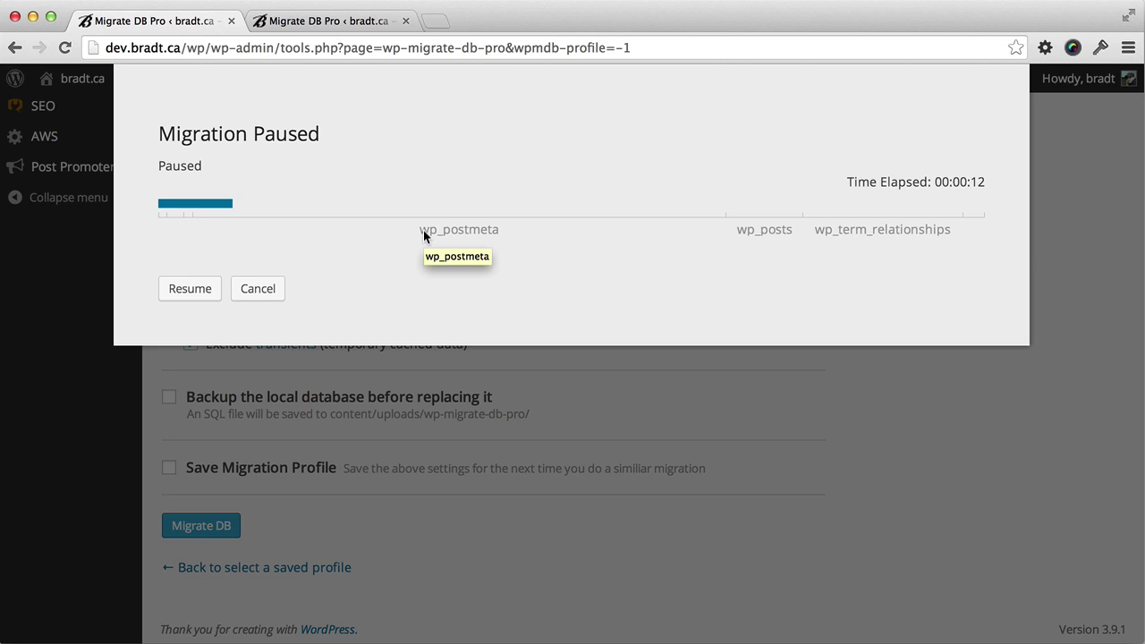
left_click(195, 290)
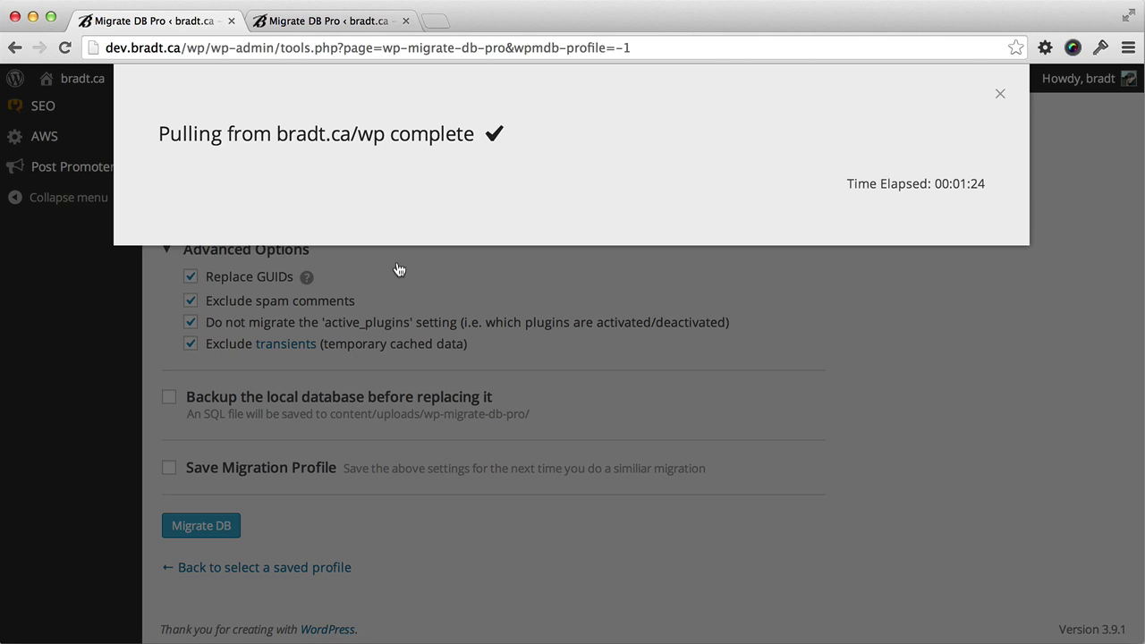
- Close the migration-complete notice and go to the dev site's Dashboard
left_click(435, 286)
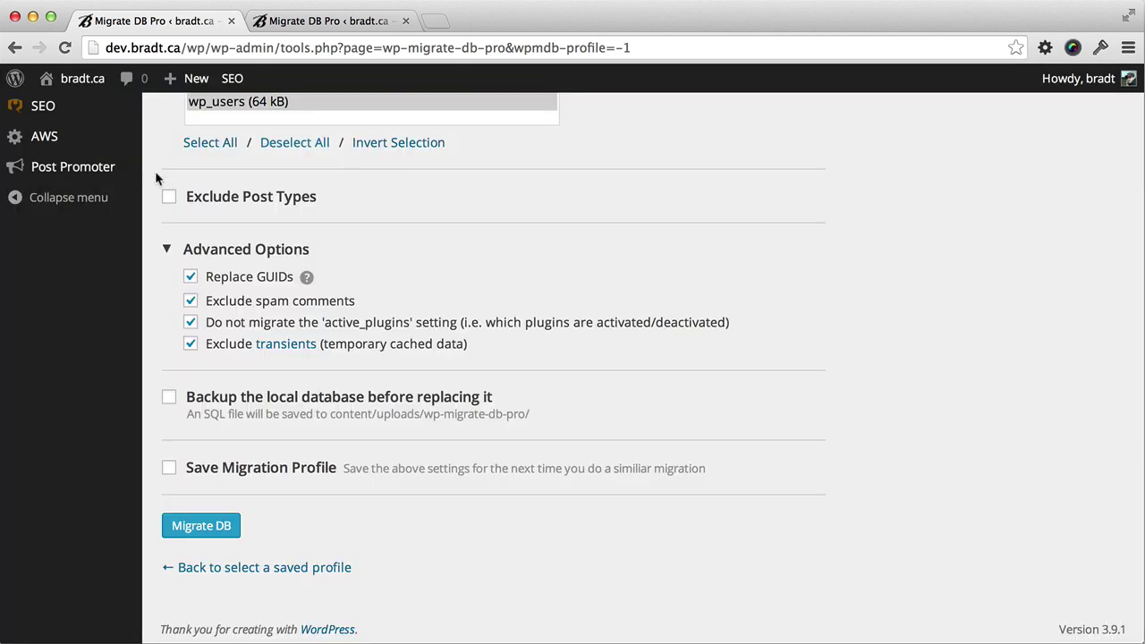
scroll(157, 184, "up", 15)
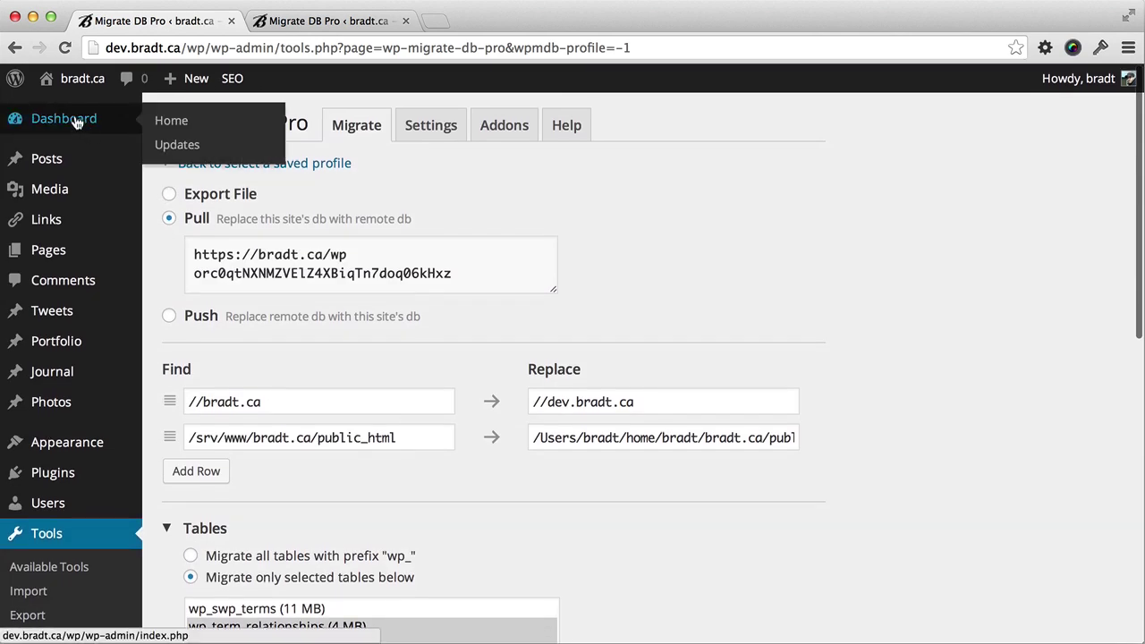
left_click(76, 122)
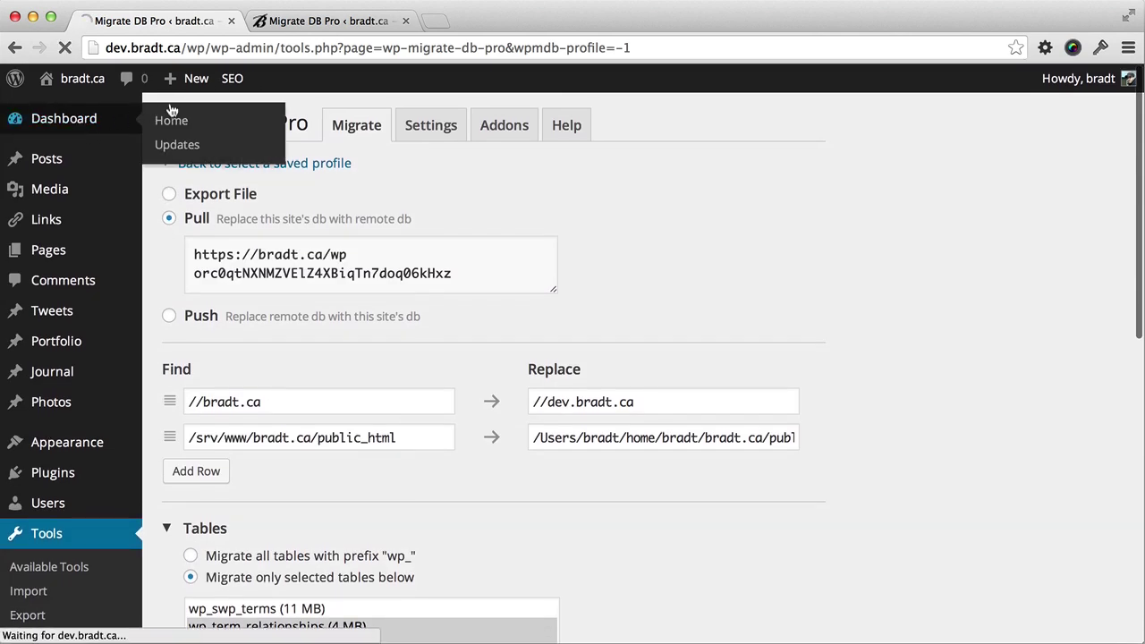
- Open the live site's Dashboard in the second tab, passing through its front page
left_click(312, 23)
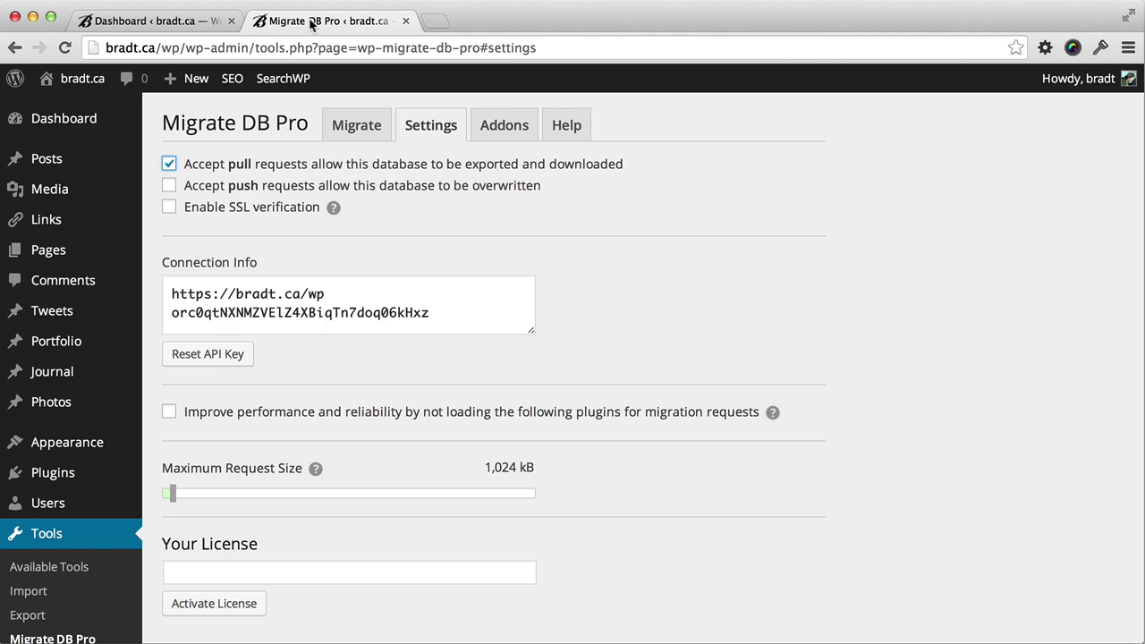
mouse_move(54, 78)
left_click(38, 111)
left_click(14, 47)
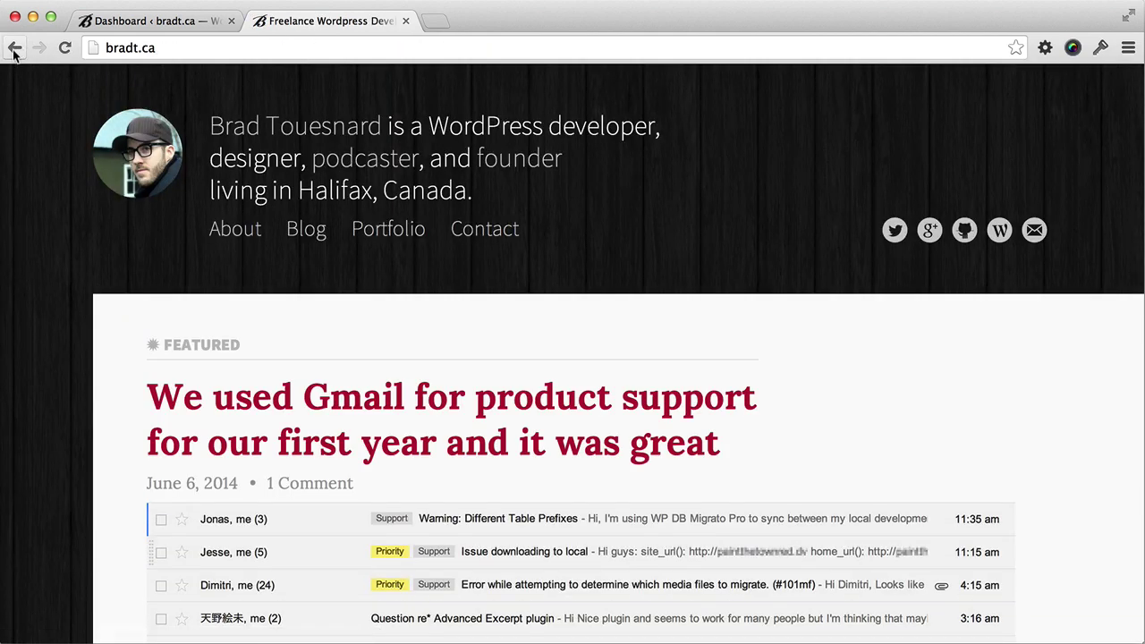
left_click(58, 118)
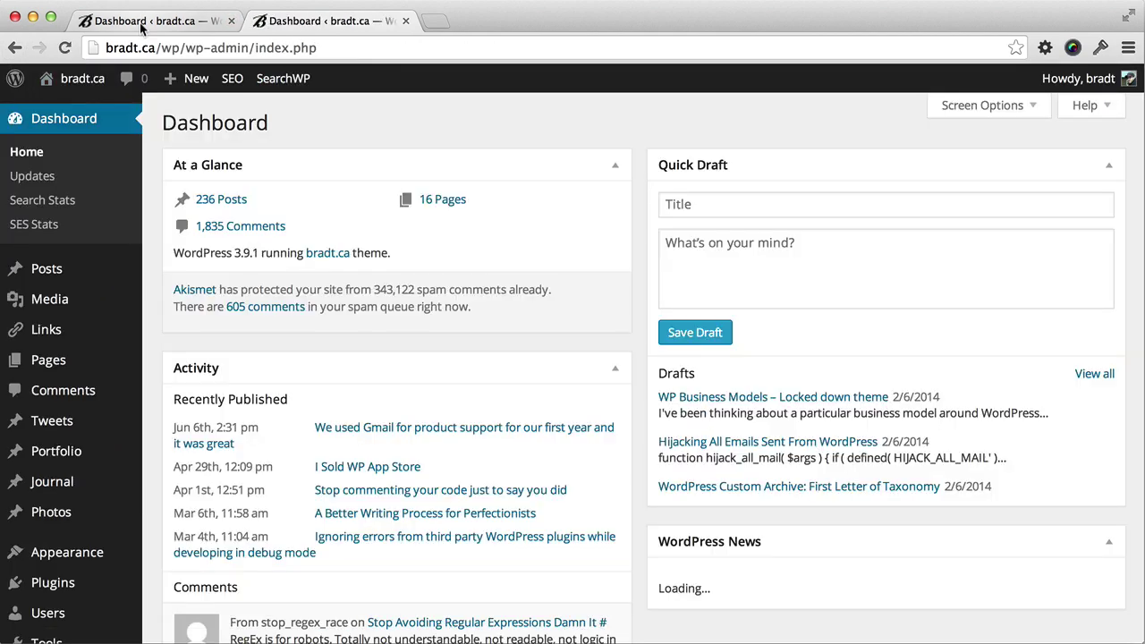
- Compare dev's dashboard (236 posts, 1,230 comments) against live's 1,835 comments
left_click(142, 25)
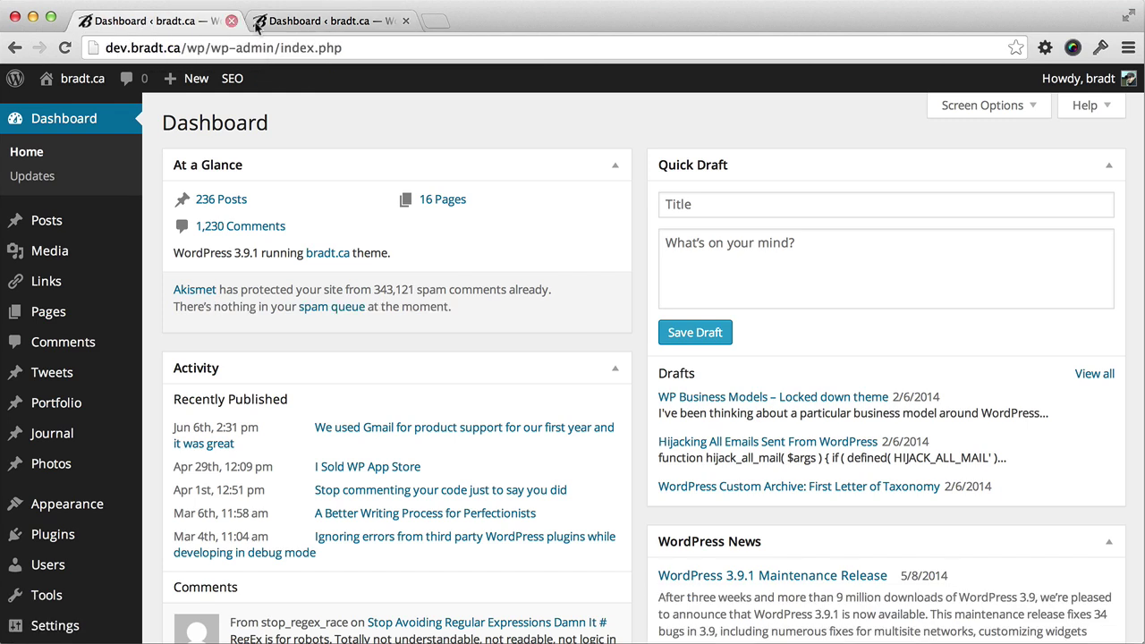
left_click(324, 23)
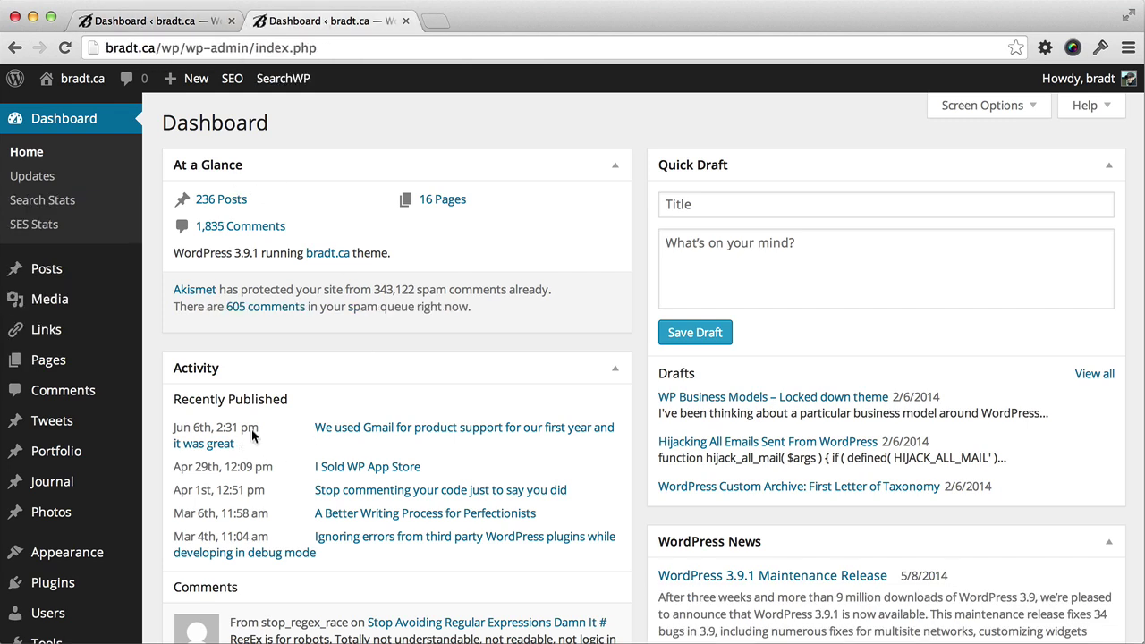
left_click(188, 25)
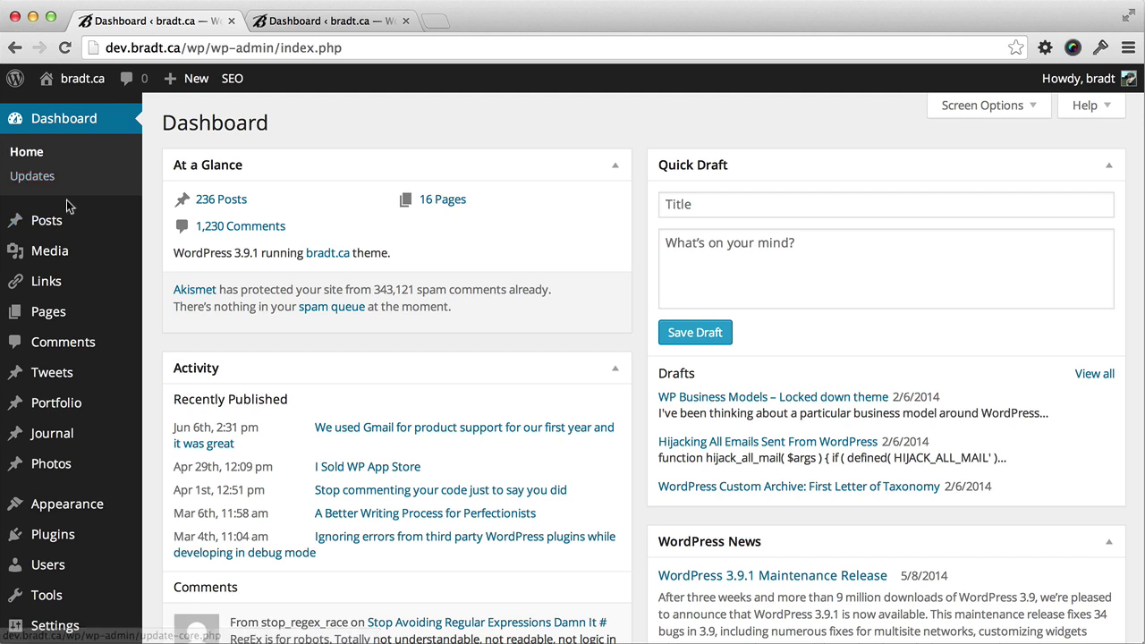
left_click(303, 23)
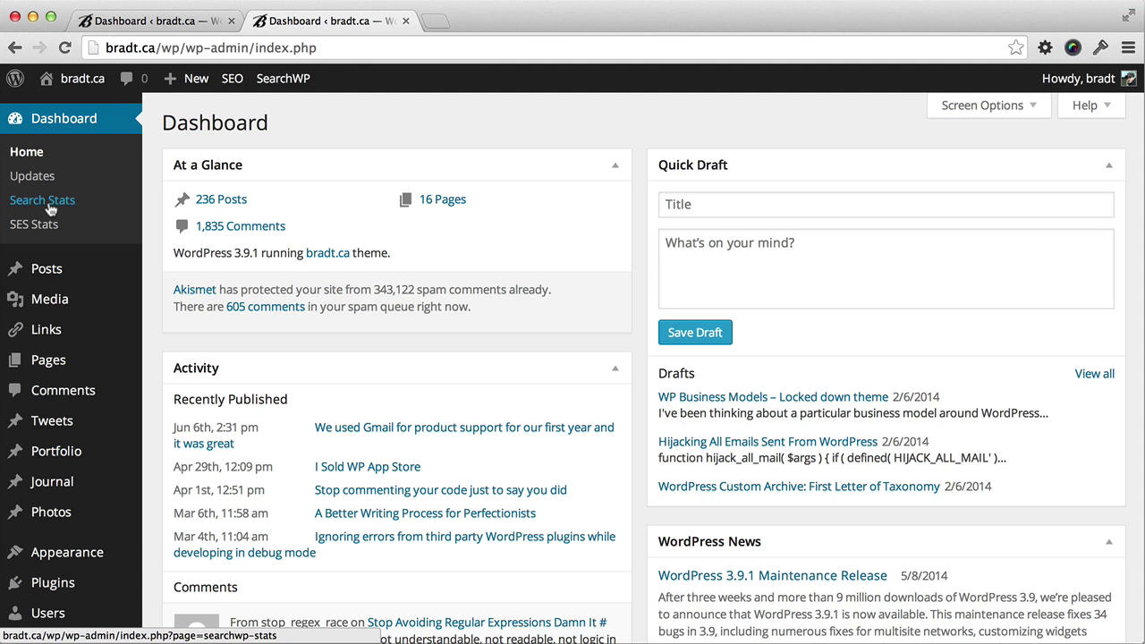
left_click(141, 26)
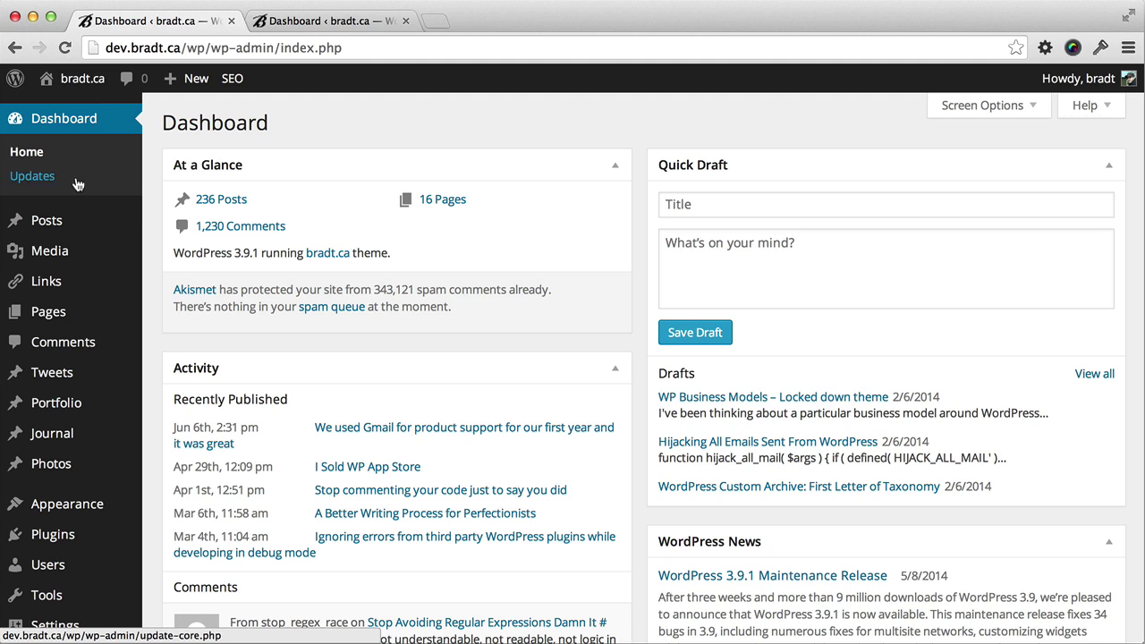
left_click(310, 23)
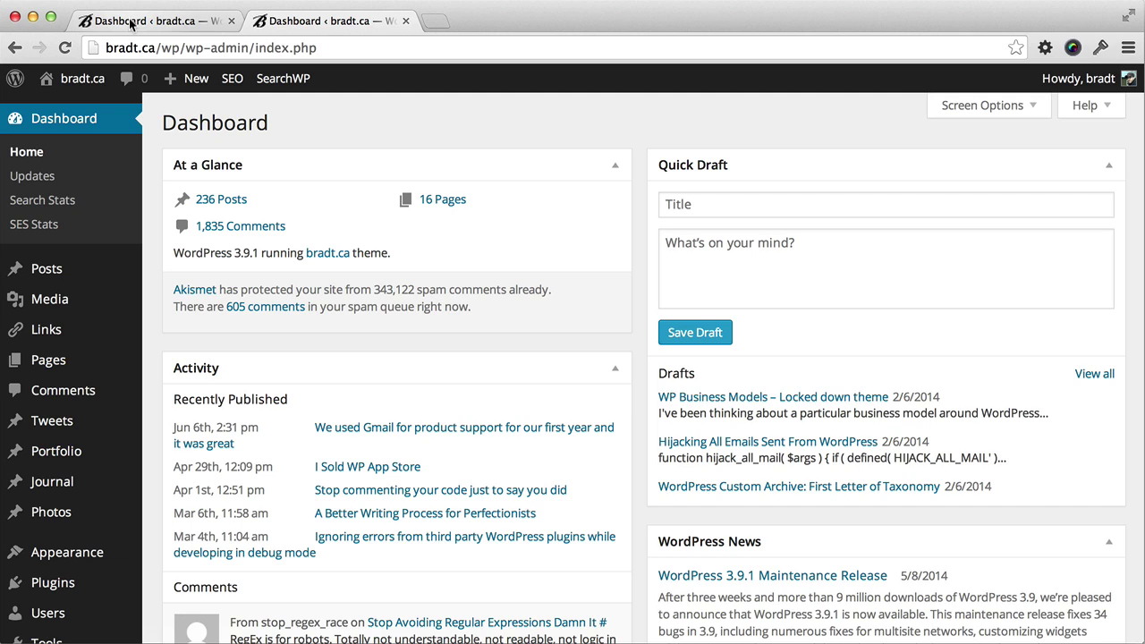
left_click(98, 21)
left_click(303, 23)
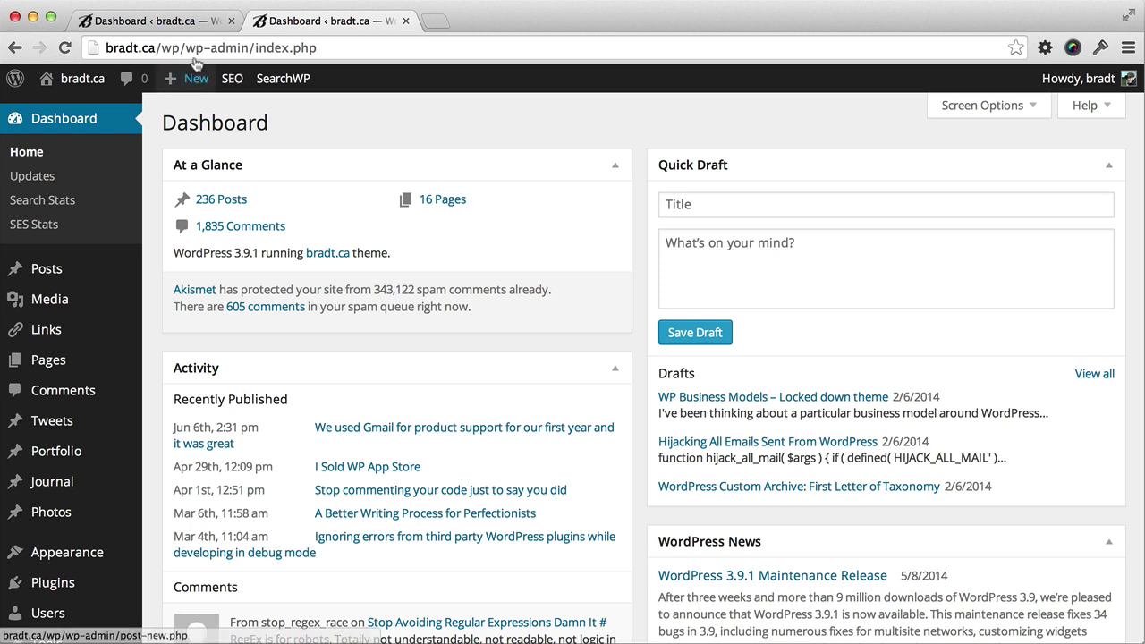
left_click(162, 24)
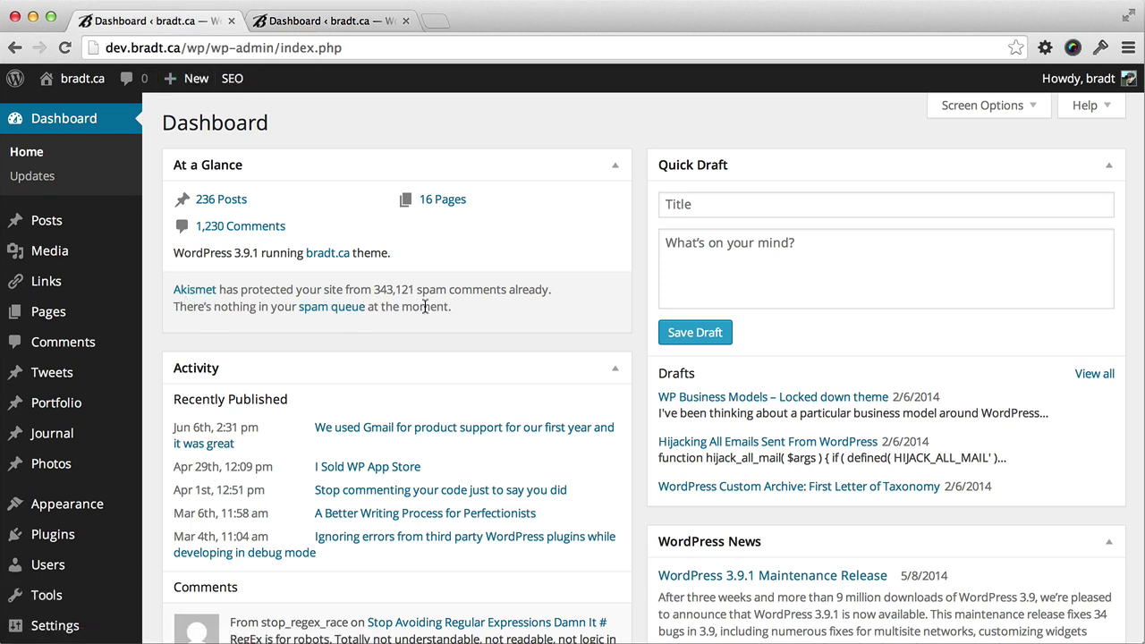